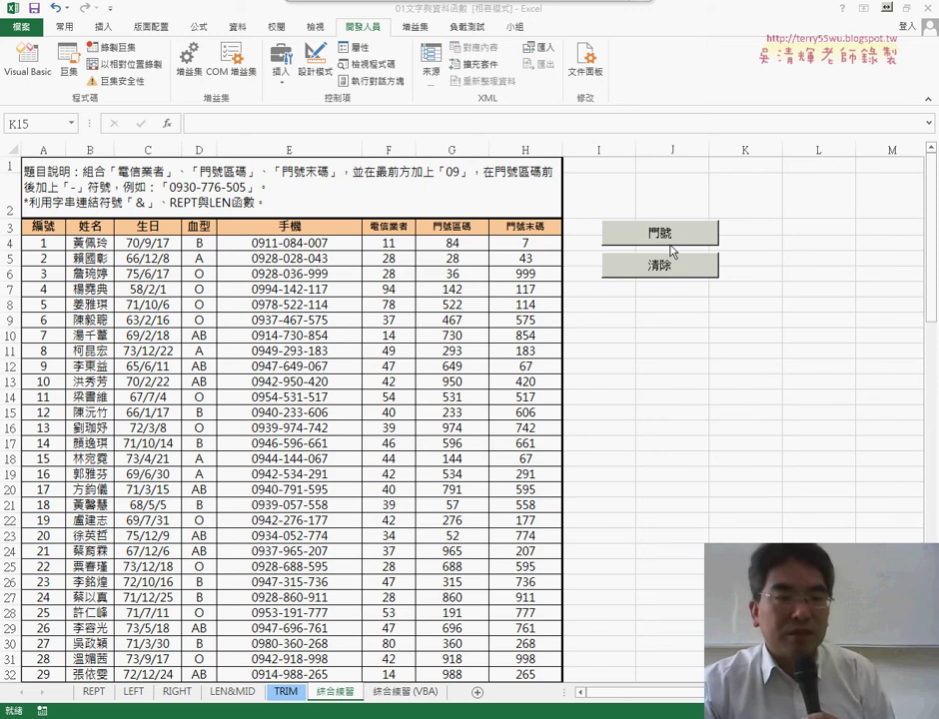
left_click(667, 268)
left_click(669, 270)
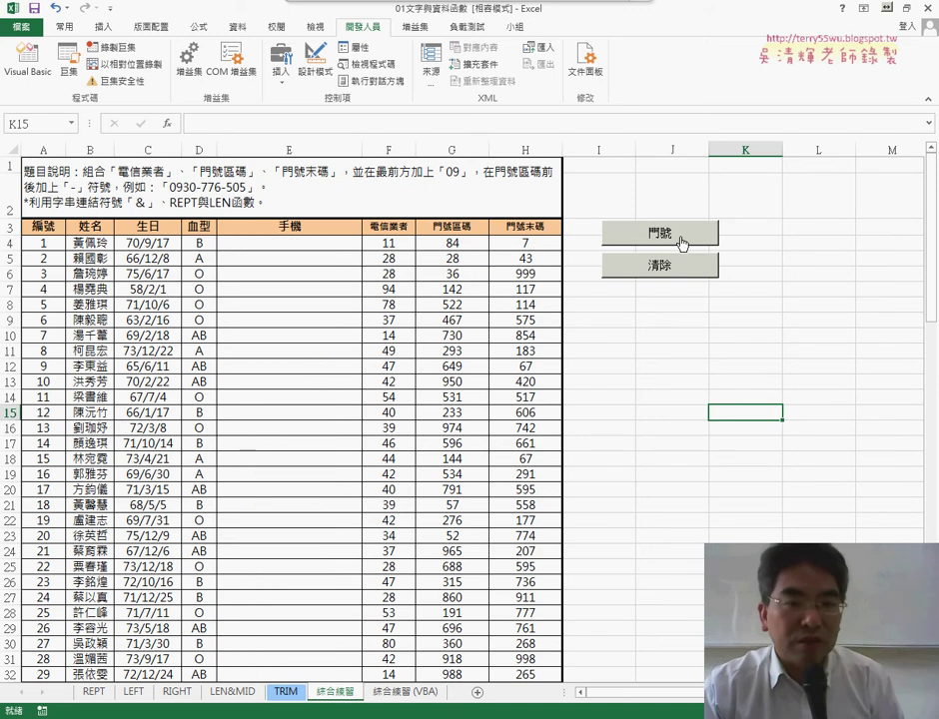
left_click(682, 243)
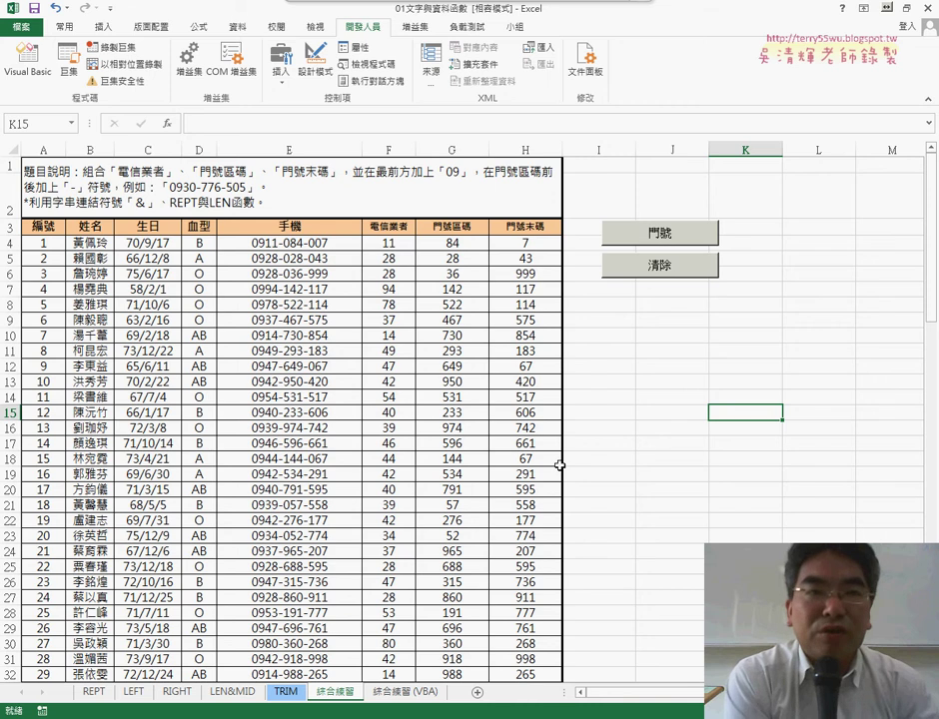
left_click(687, 270)
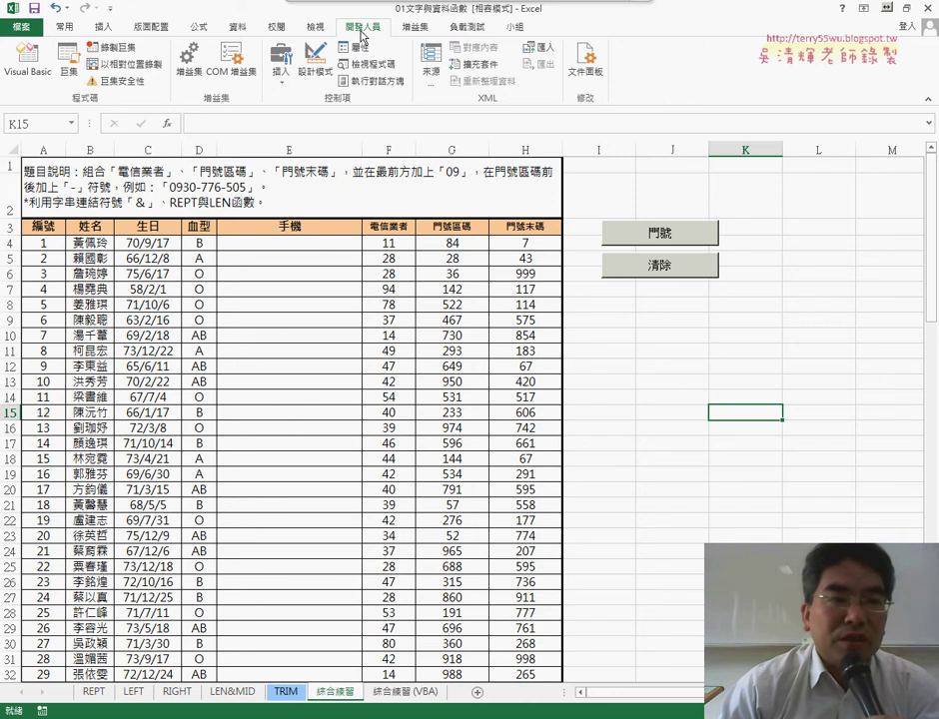
In Customize Ribbon options, uncheck and recheck 開發人員 so the Developer tab stays enabled.
left_click(110, 8)
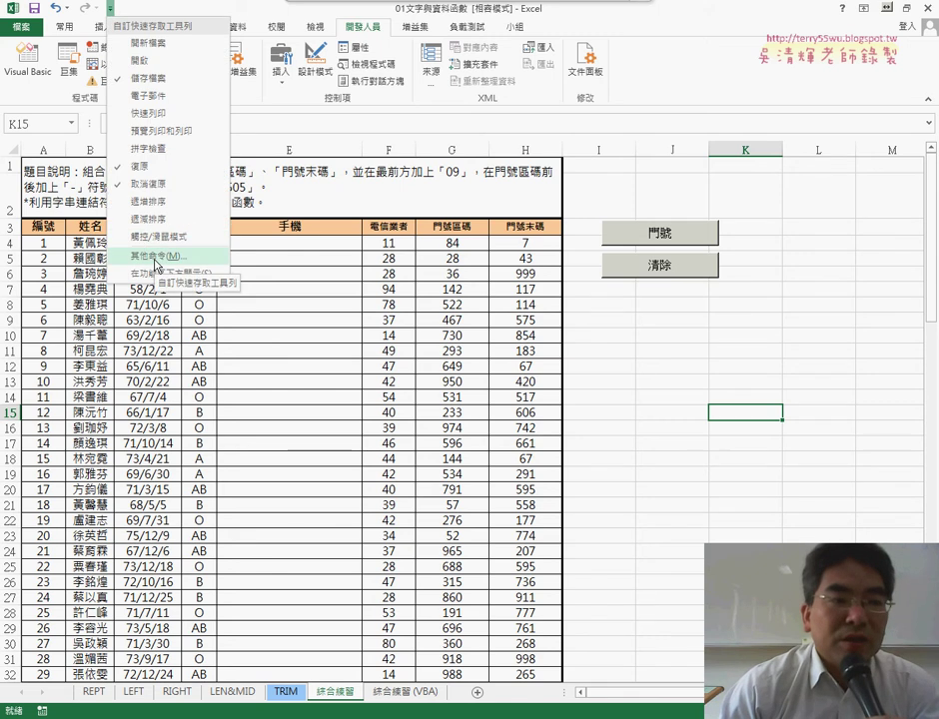
left_click(156, 264)
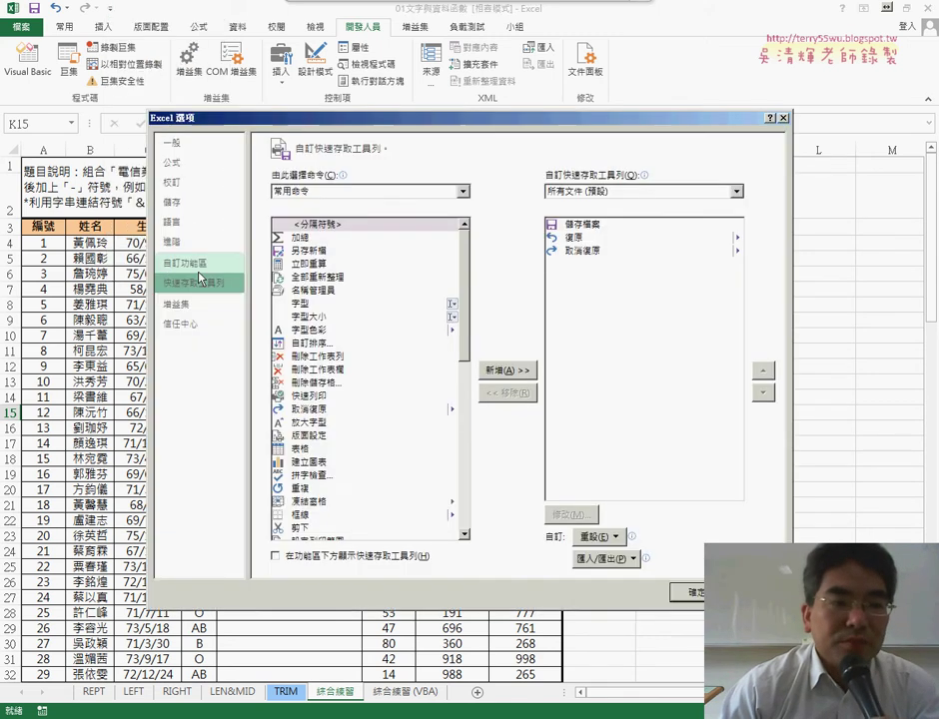
left_click(208, 265)
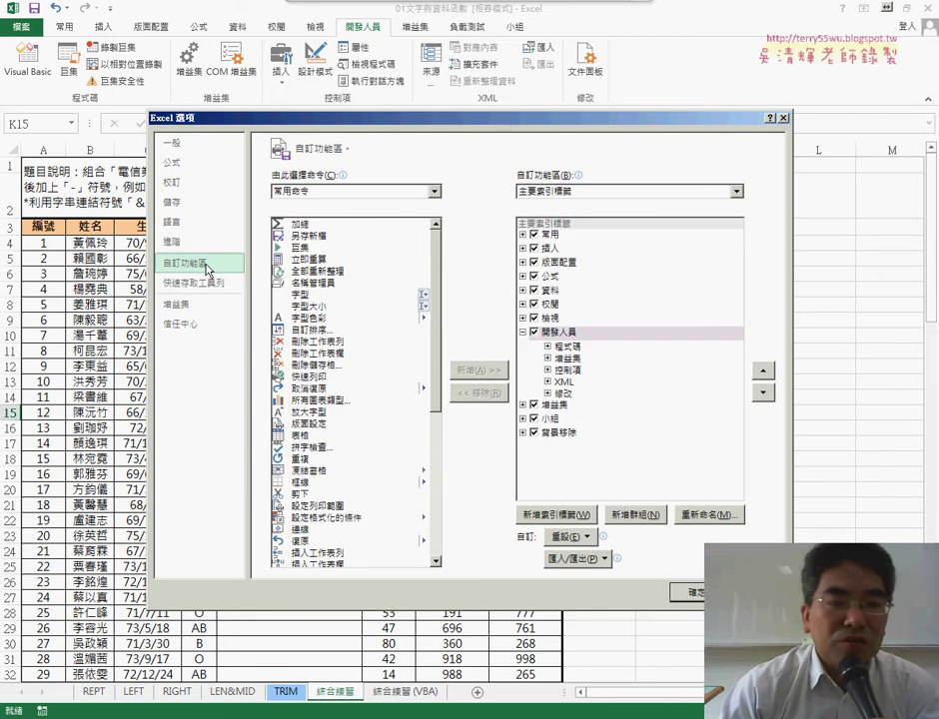
left_click(537, 334)
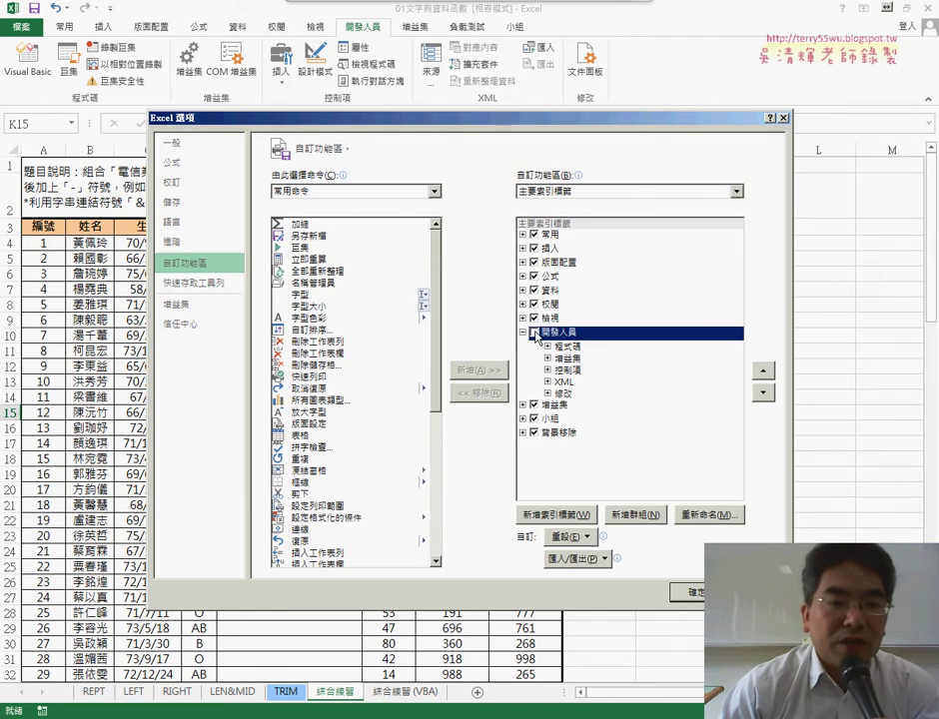
left_click(534, 332)
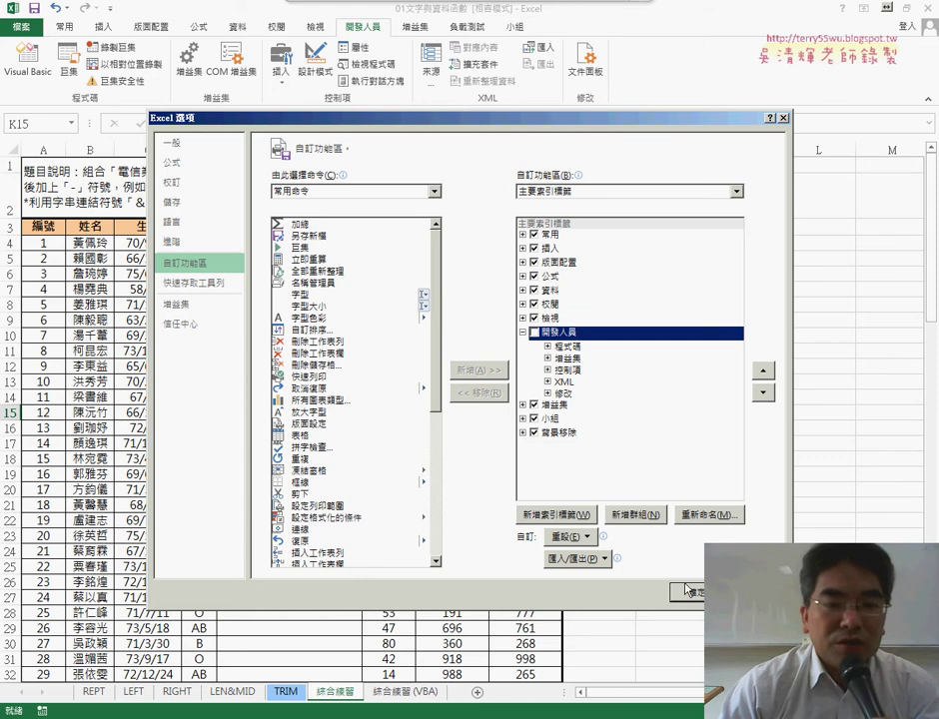
left_click(534, 332)
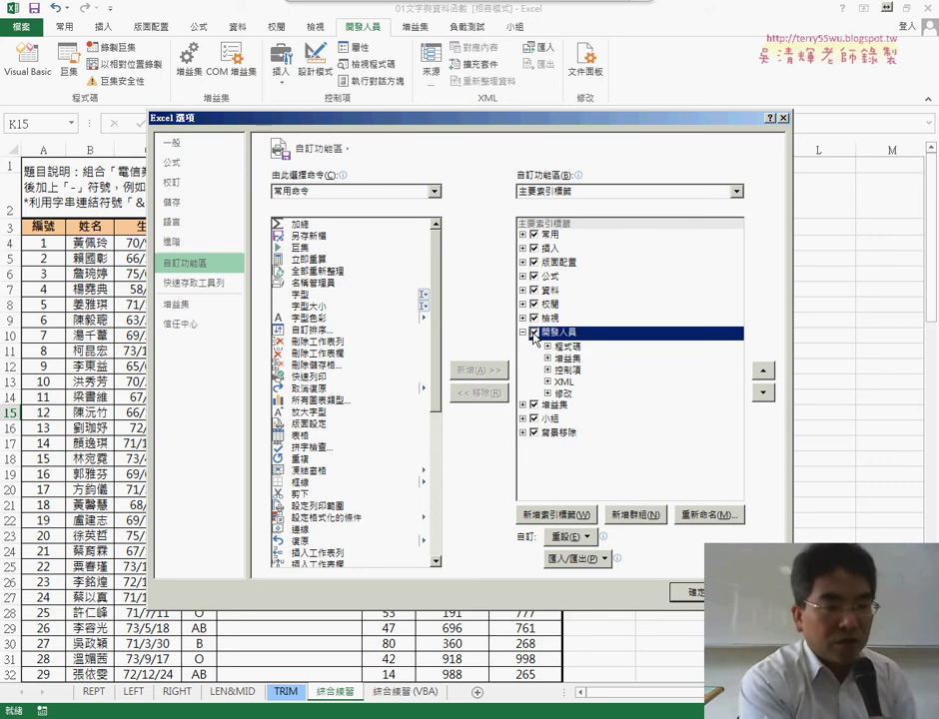
Annotate the path from ribbon settings to Visual Basic, then close Options with 確定.
left_click_drag(539, 344, 540, 320)
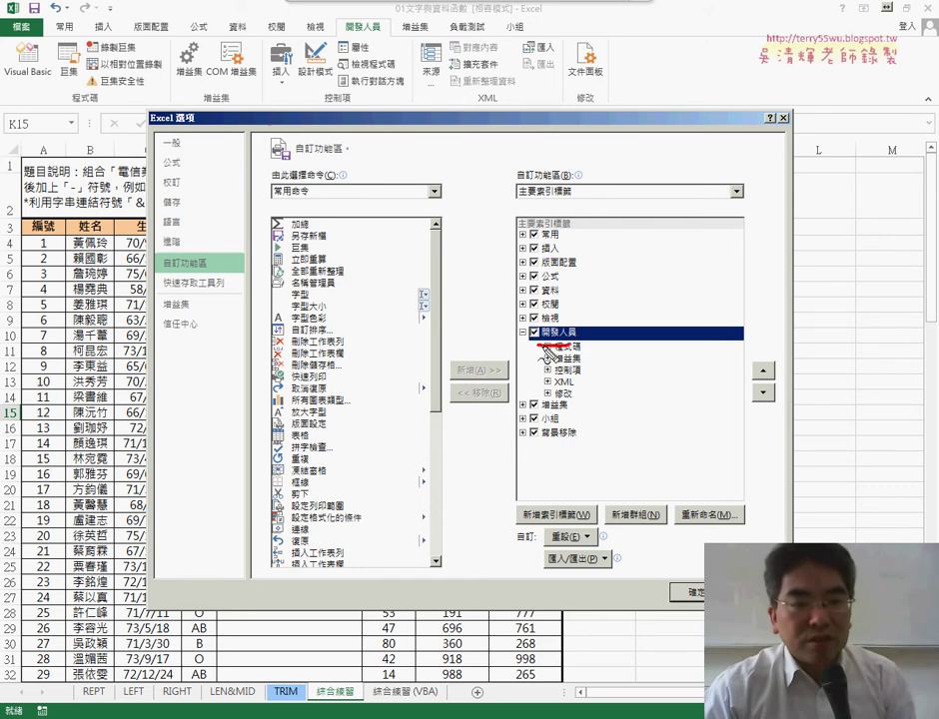
left_click_drag(352, 30, 345, 18)
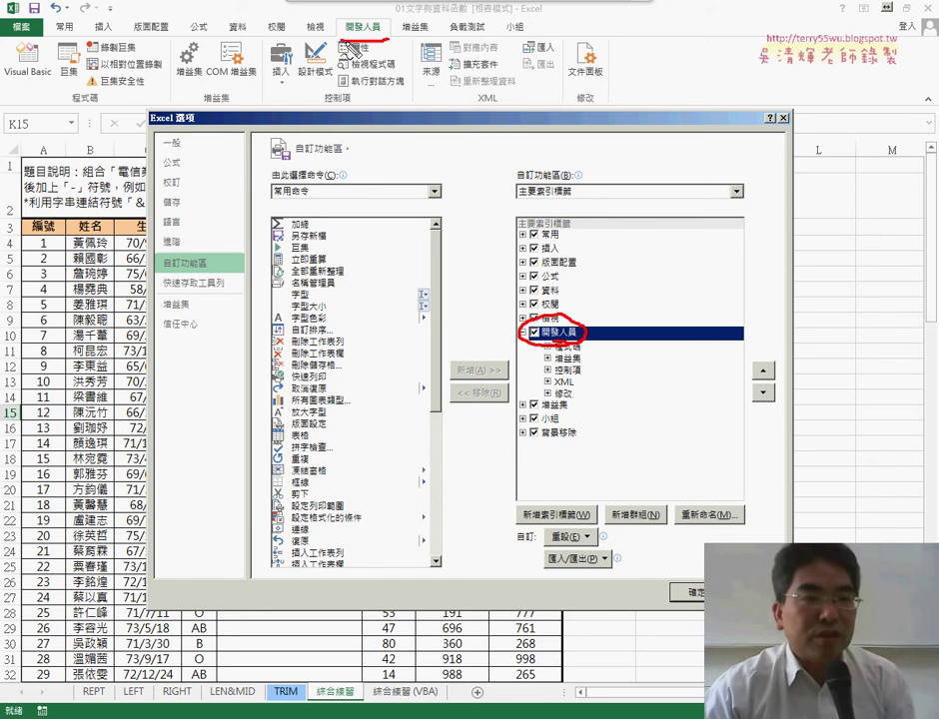
mouse_move(232, 256)
left_mouse_down()
mouse_move(155, 268)
mouse_move(230, 252)
left_mouse_up()
mouse_move(98, 17)
left_mouse_down()
mouse_move(109, 6)
mouse_move(75, 60)
mouse_move(88, 164)
mouse_move(160, 246)
left_mouse_up()
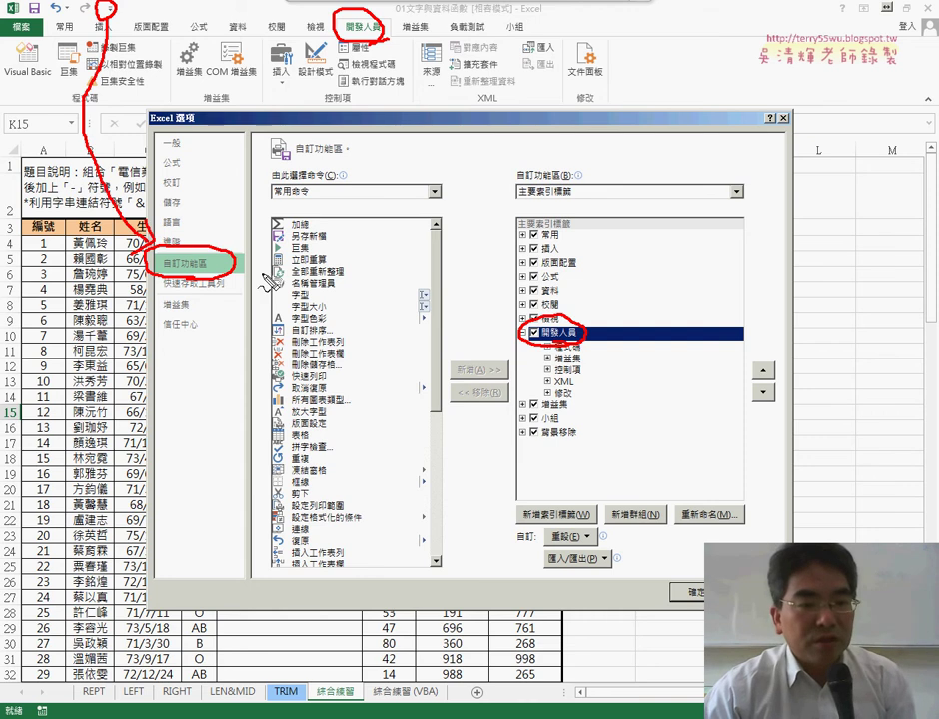
mouse_move(240, 263)
left_mouse_down()
mouse_move(520, 352)
mouse_move(454, 120)
mouse_move(395, 40)
mouse_move(424, 47)
left_mouse_up()
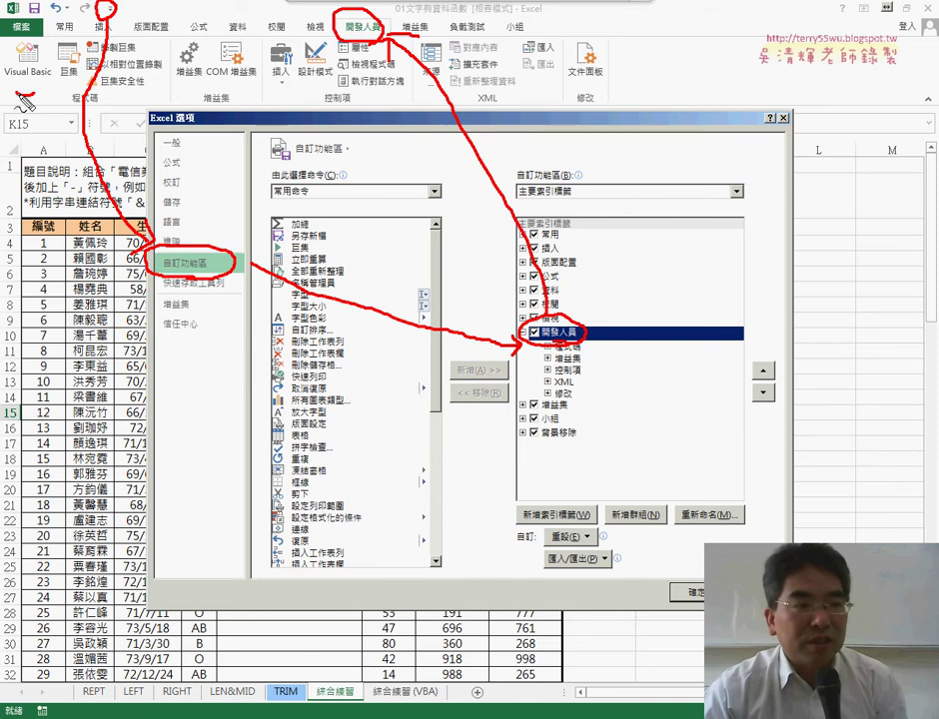
mouse_move(12, 78)
left_mouse_down()
mouse_move(58, 48)
mouse_move(25, 92)
left_mouse_up()
left_click_drag(256, 38, 125, 55)
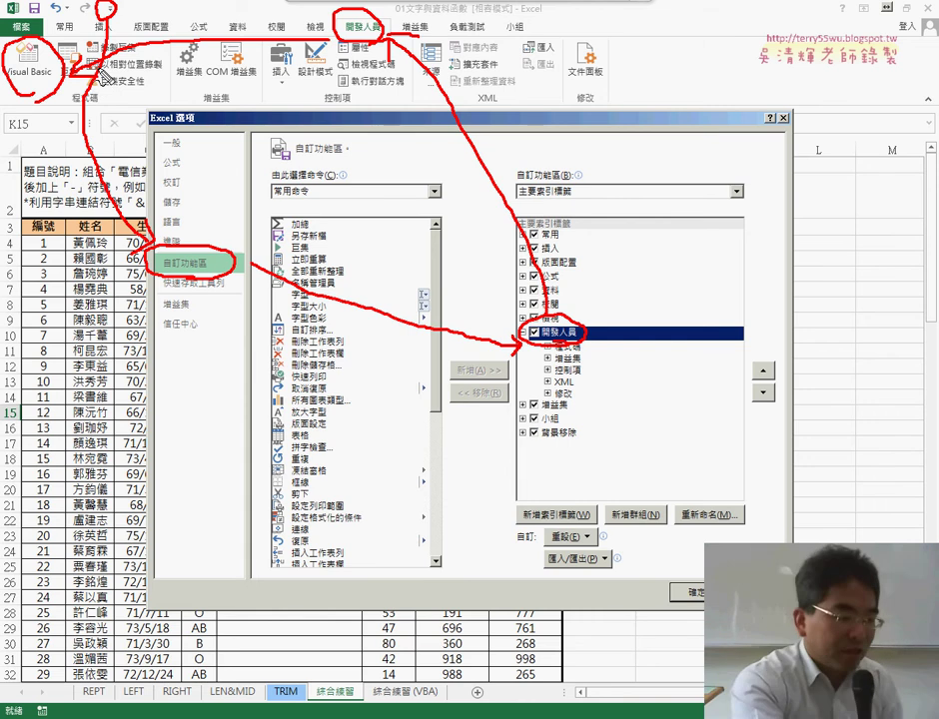
key("Escape")
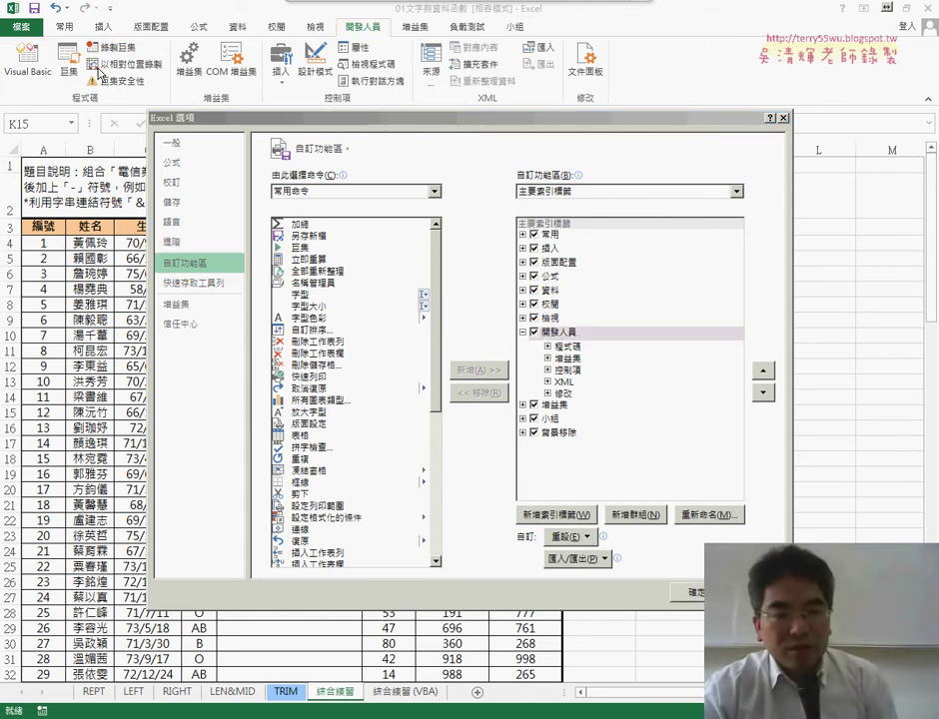
left_click(692, 592)
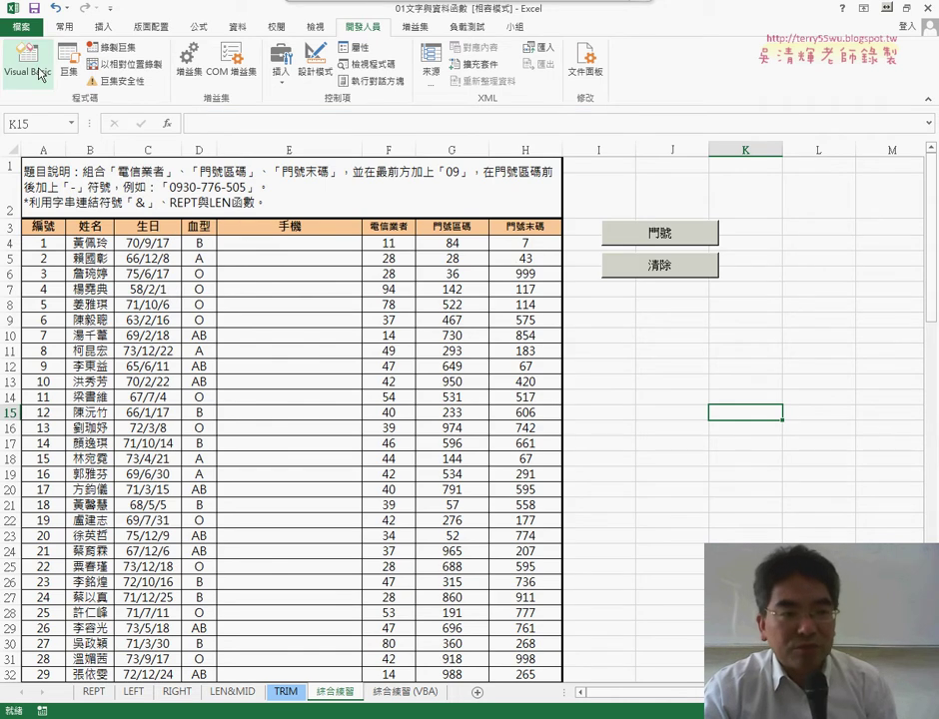
Open the VBA editor as a smaller window over the sheet with a wider project pane.
left_click(40, 74)
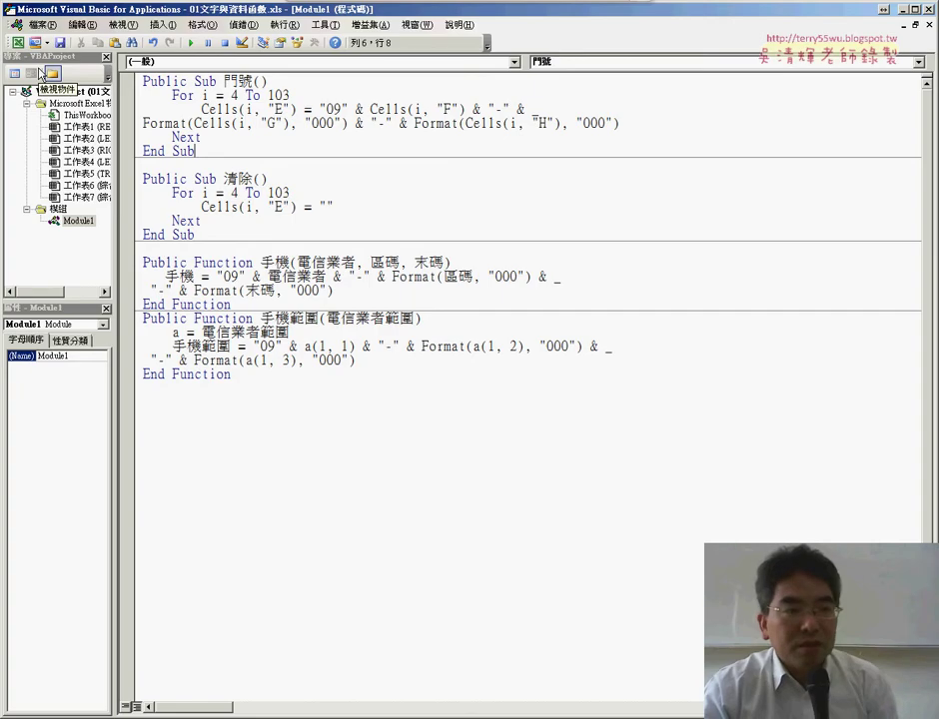
left_click_drag(38, 12, 72, 46)
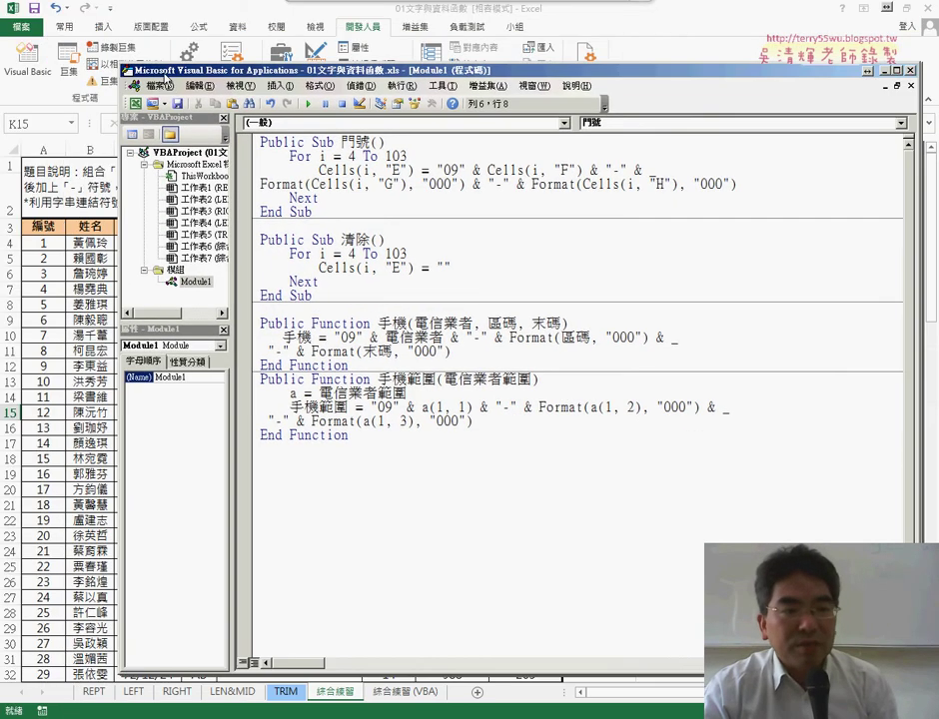
left_click_drag(62, 38, 96, 50)
left_click_drag(210, 155, 239, 155)
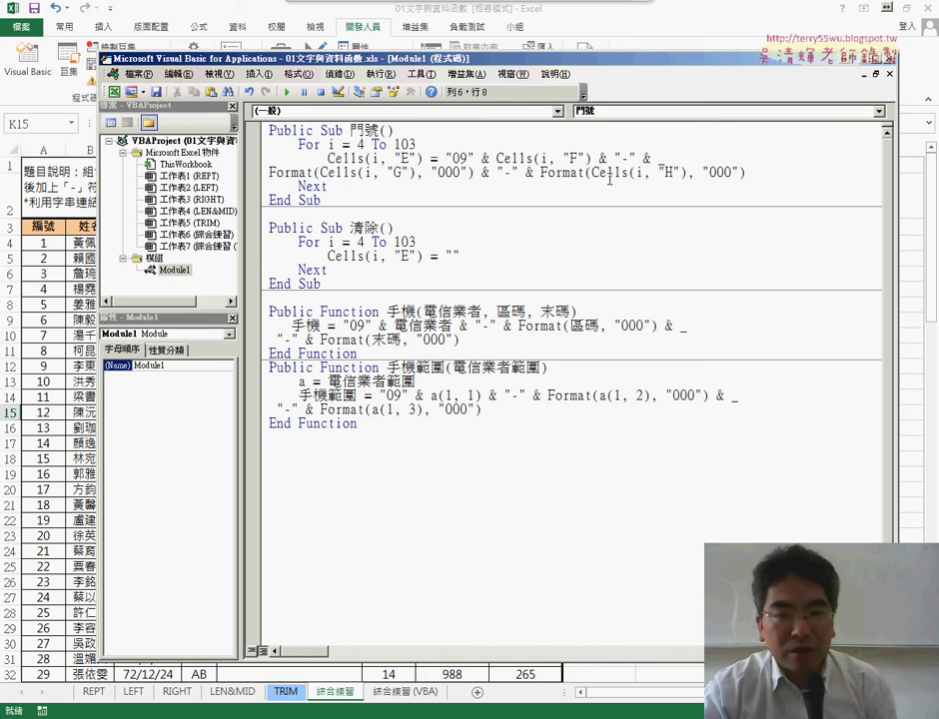
Close Module1's code window and remove Module1 without exporting, then select the TRIM sheet.
left_click(889, 74)
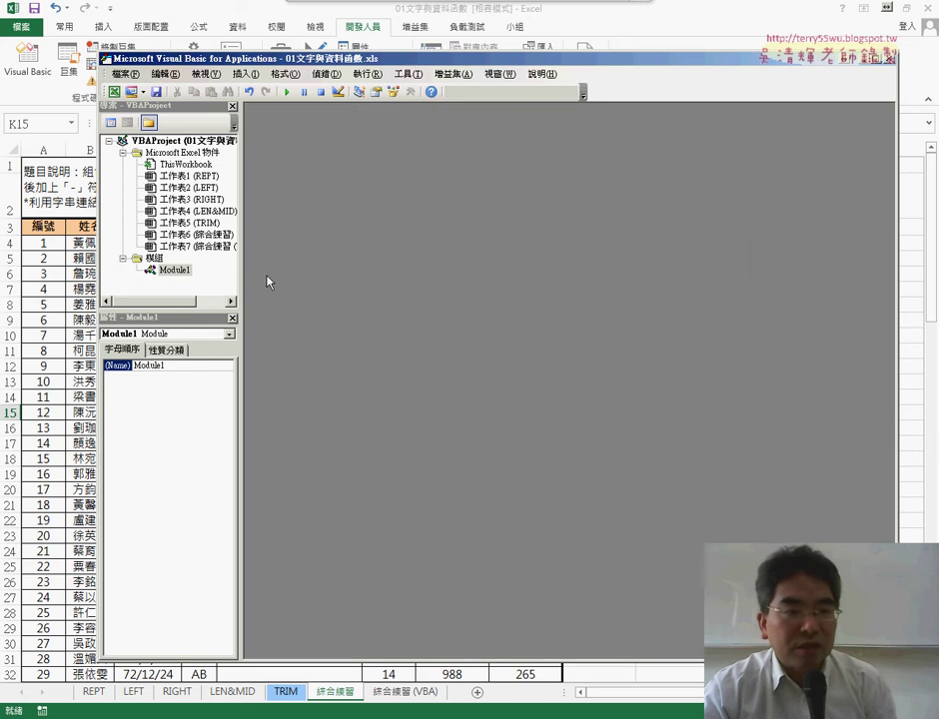
right_click(175, 275)
left_click(240, 380)
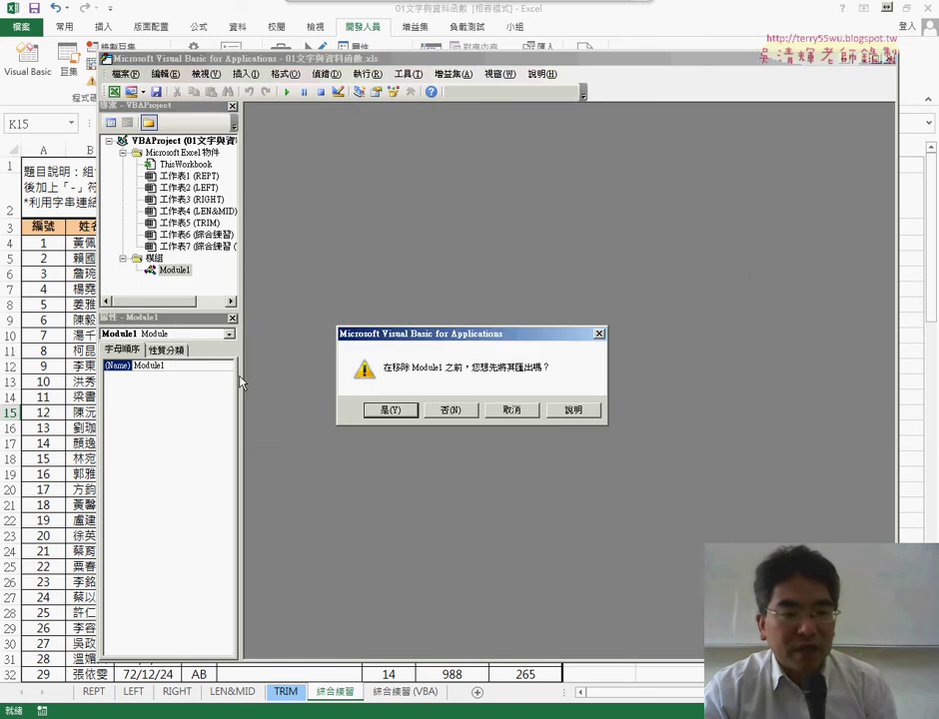
left_click(450, 409)
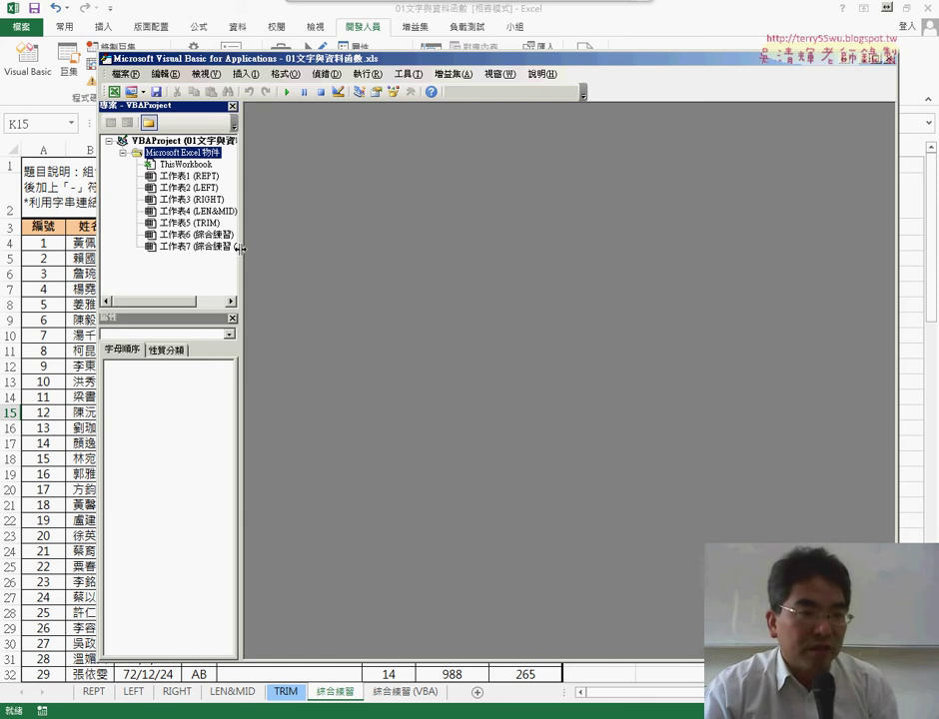
left_click_drag(239, 249, 281, 248)
left_click(195, 223)
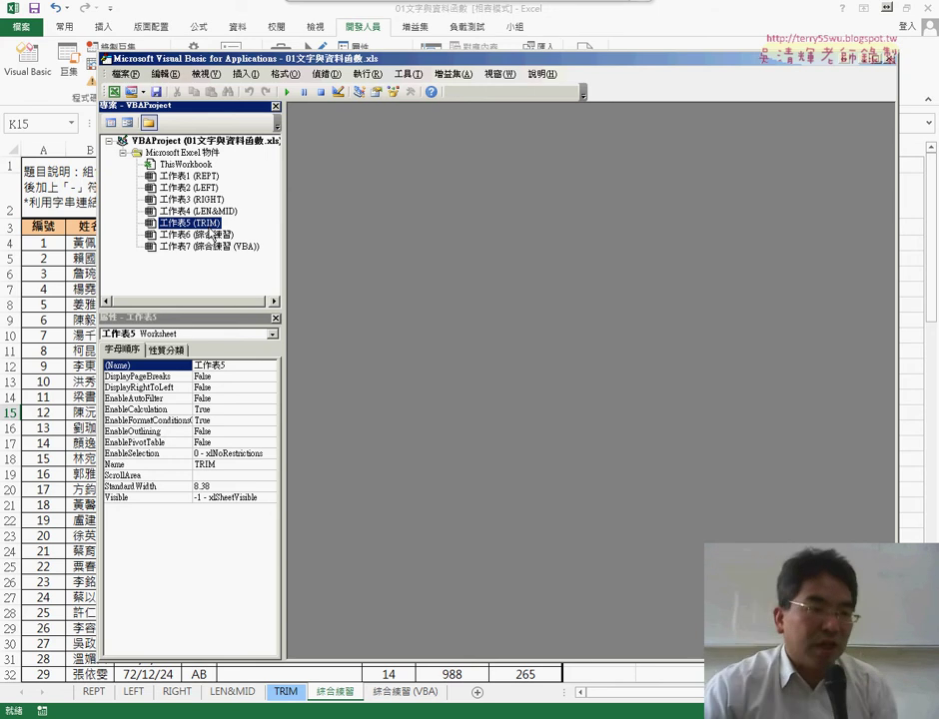
Insert a new standard module, Module1, from the 工作表2 right-click menu via 插入 > 模組.
right_click(175, 189)
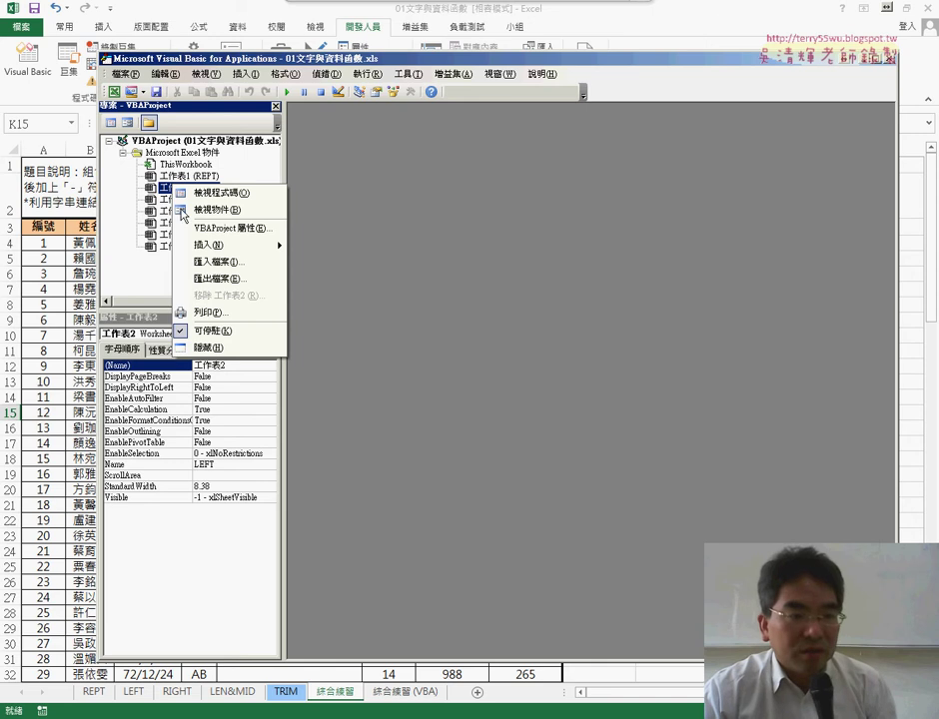
mouse_move(213, 244)
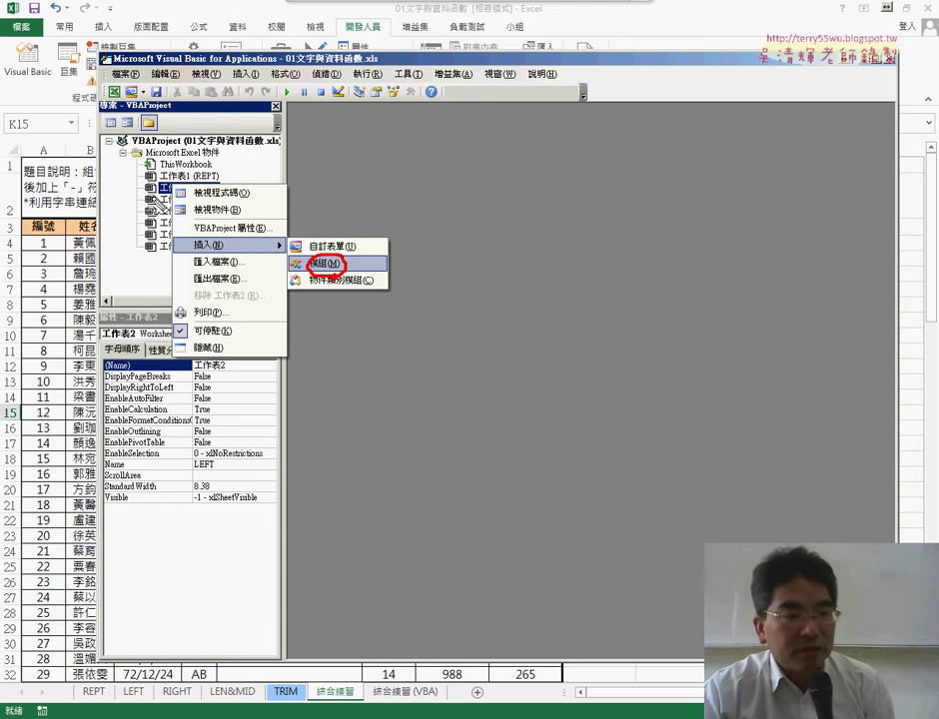
left_click_drag(186, 242, 298, 283)
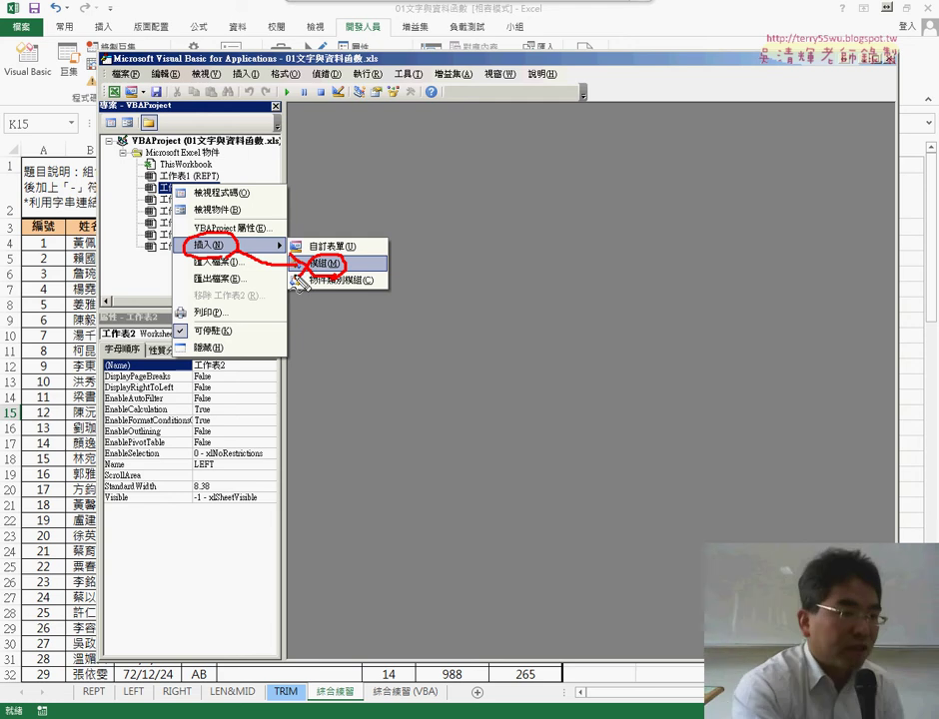
key("Escape")
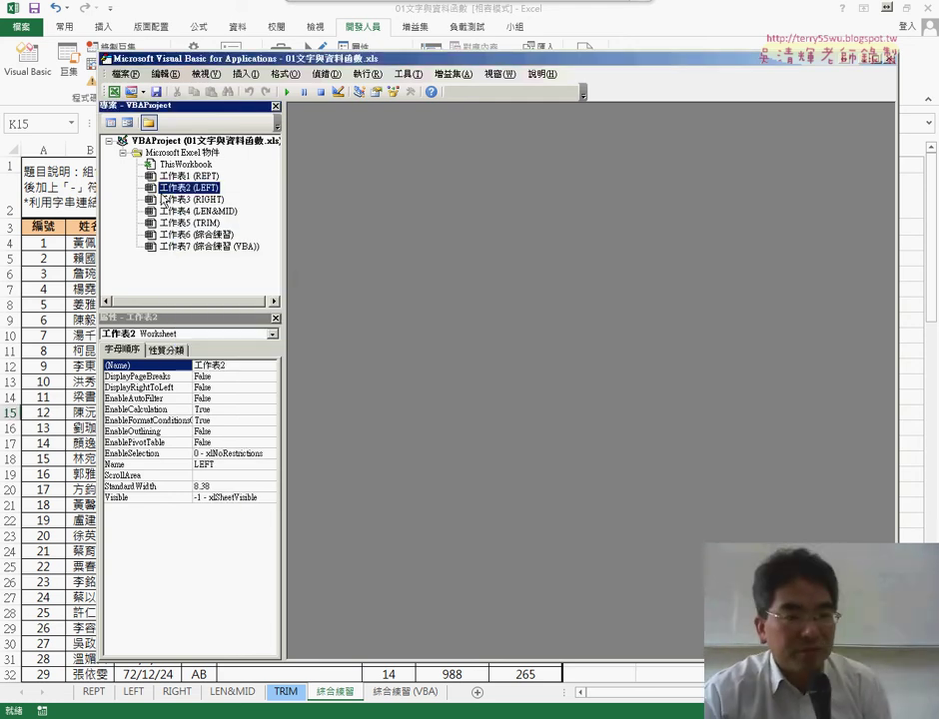
right_click(163, 195)
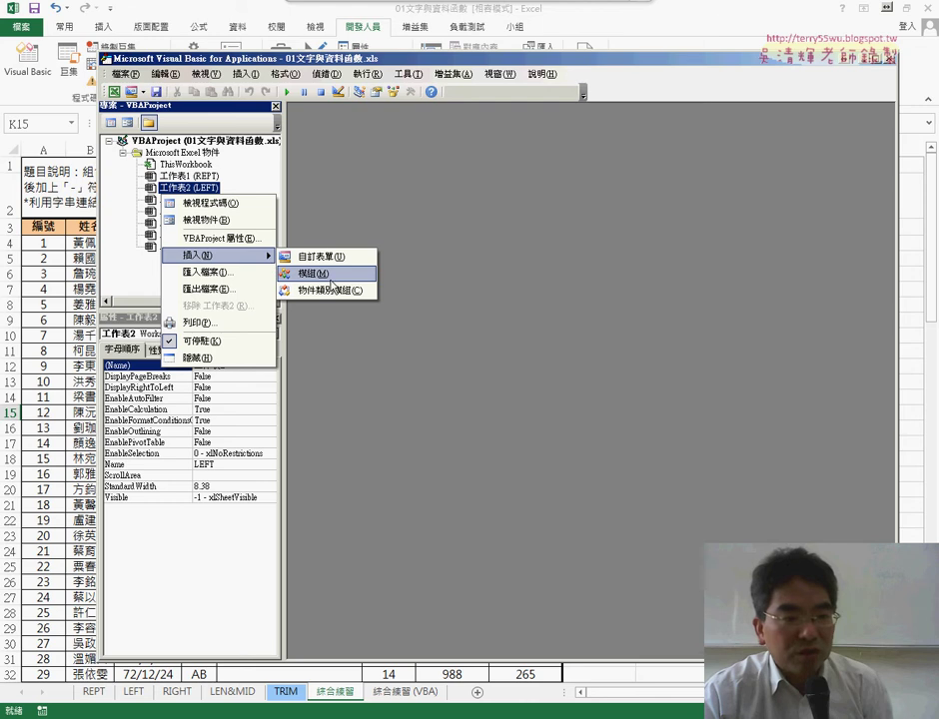
left_click(305, 272)
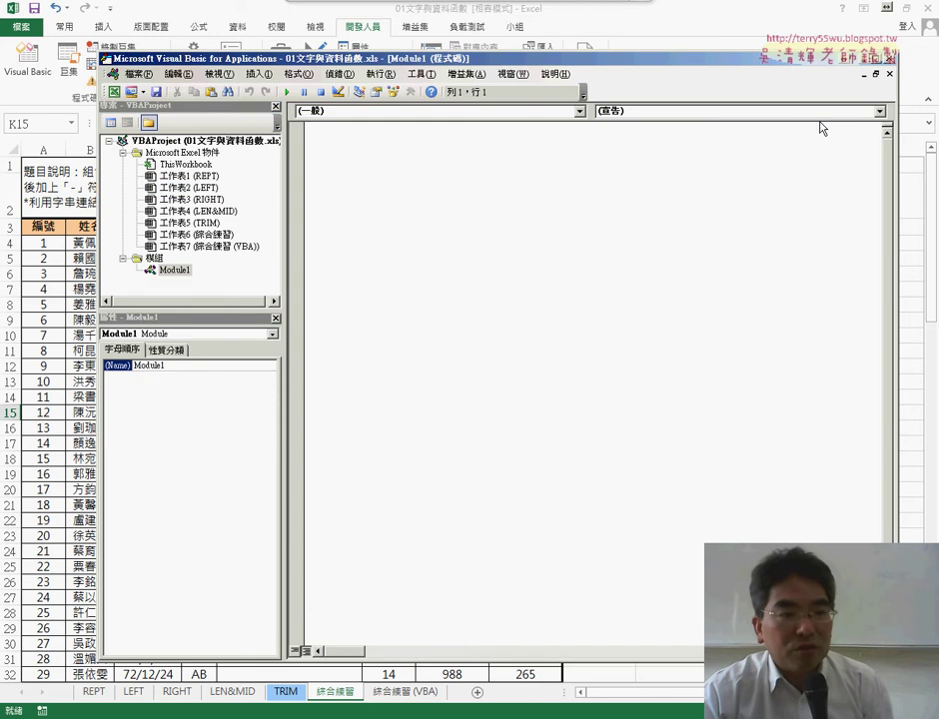
Reopen the Module1 code window and reposition the editor over the sheet.
left_click(888, 74)
left_click_drag(548, 60, 710, 62)
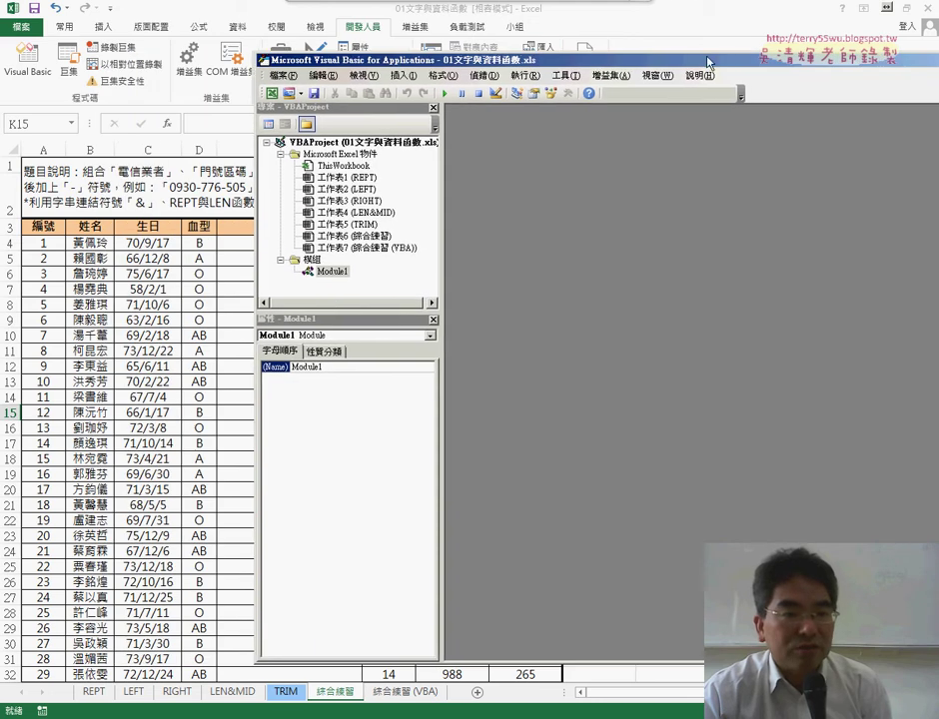
double_click(336, 272)
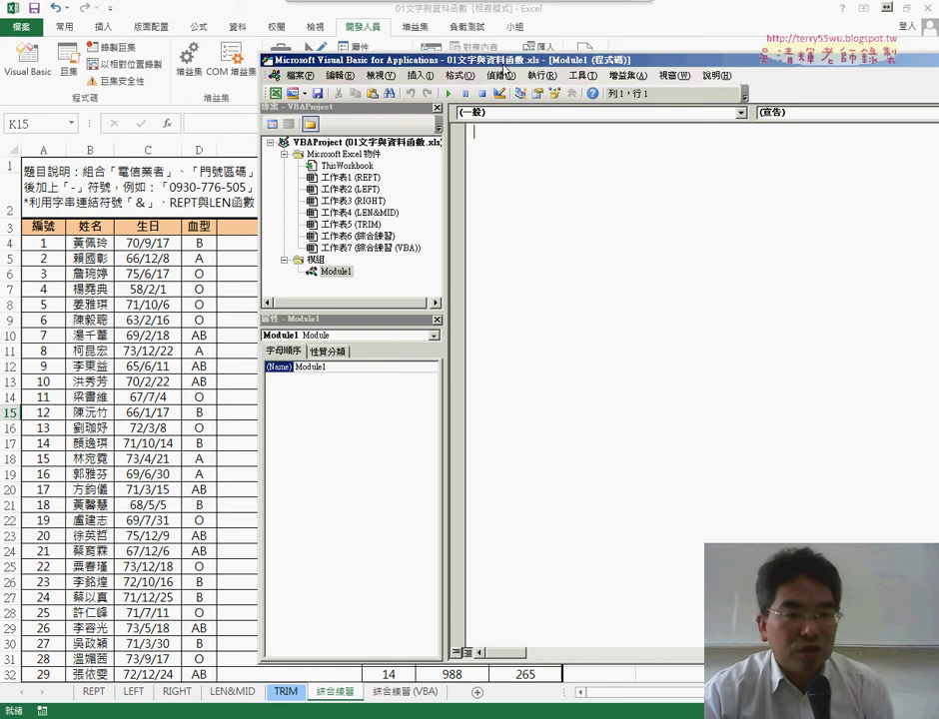
left_click_drag(507, 64, 489, 343)
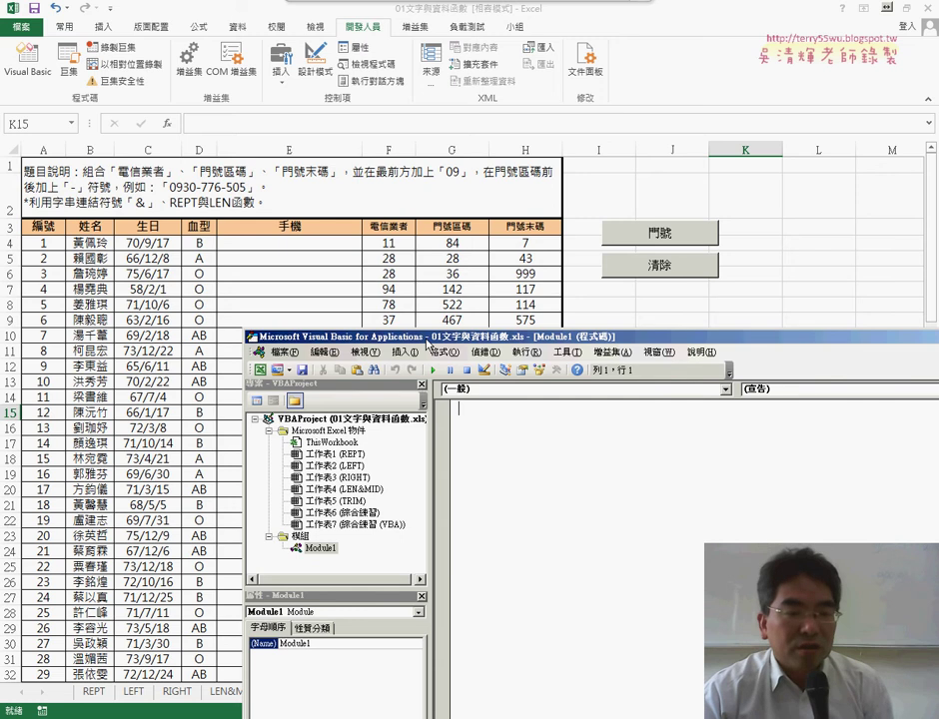
left_click_drag(427, 345, 433, 82)
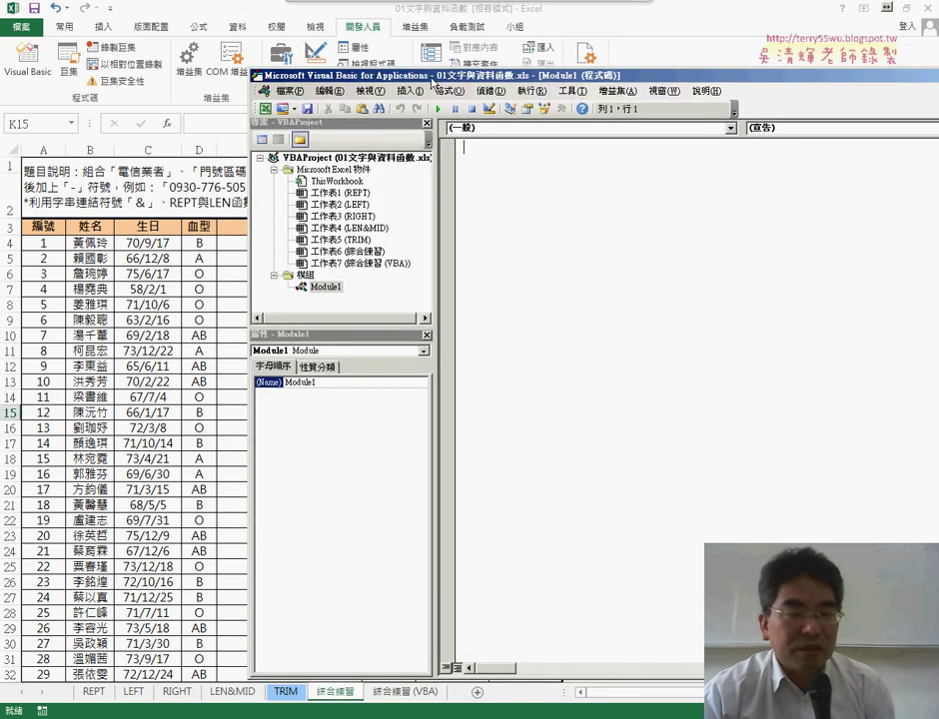
left_click(409, 89)
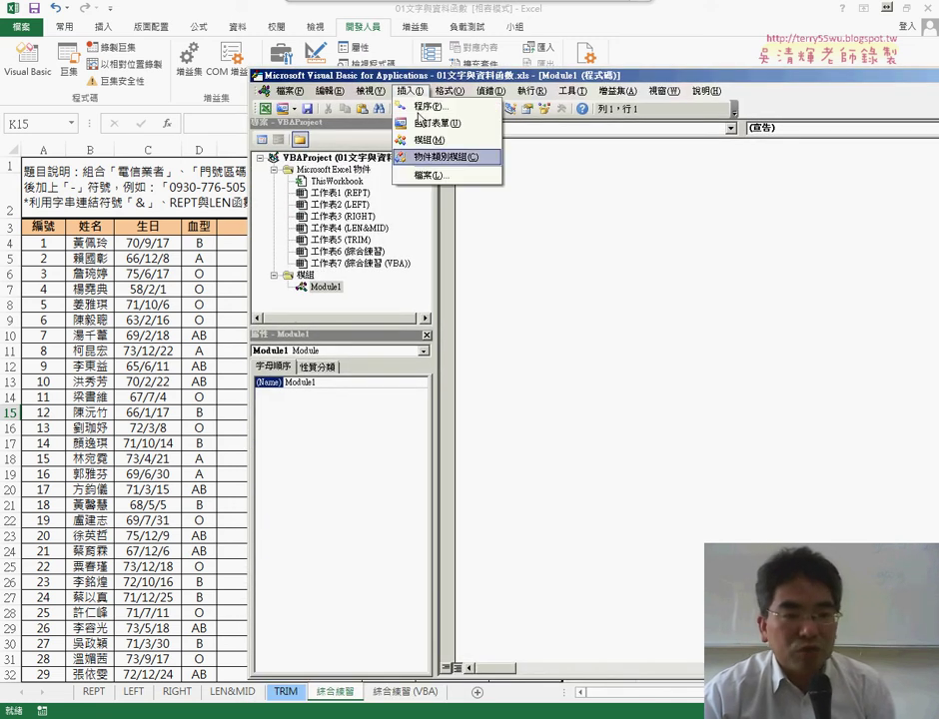
left_click(430, 106)
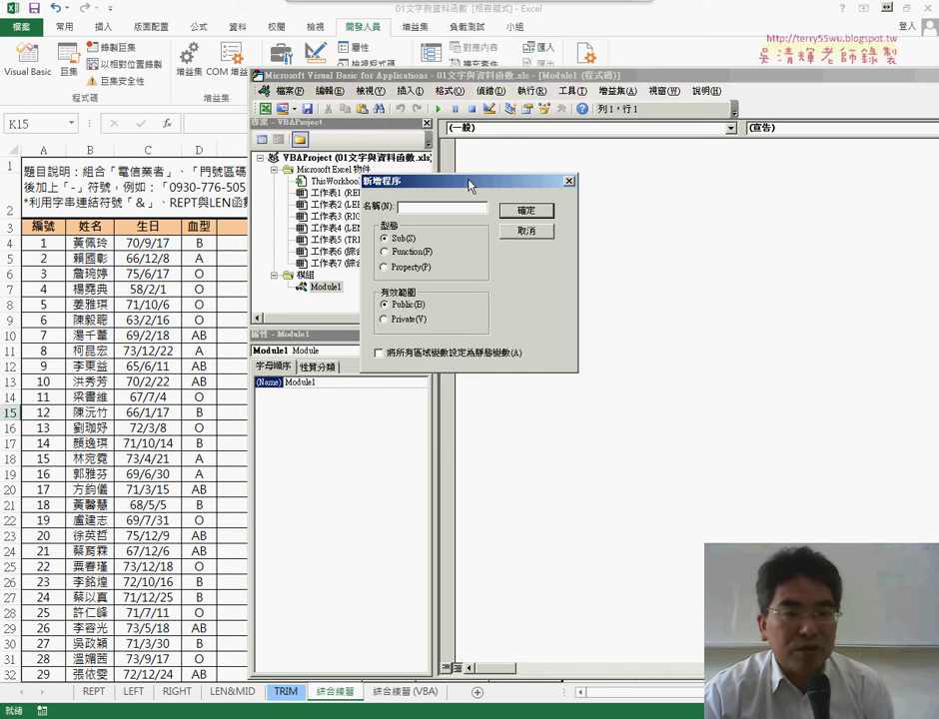
left_click(529, 232)
Add a Public Sub procedure named 門號 through 插入 > 程序.
left_click_drag(553, 76, 575, 267)
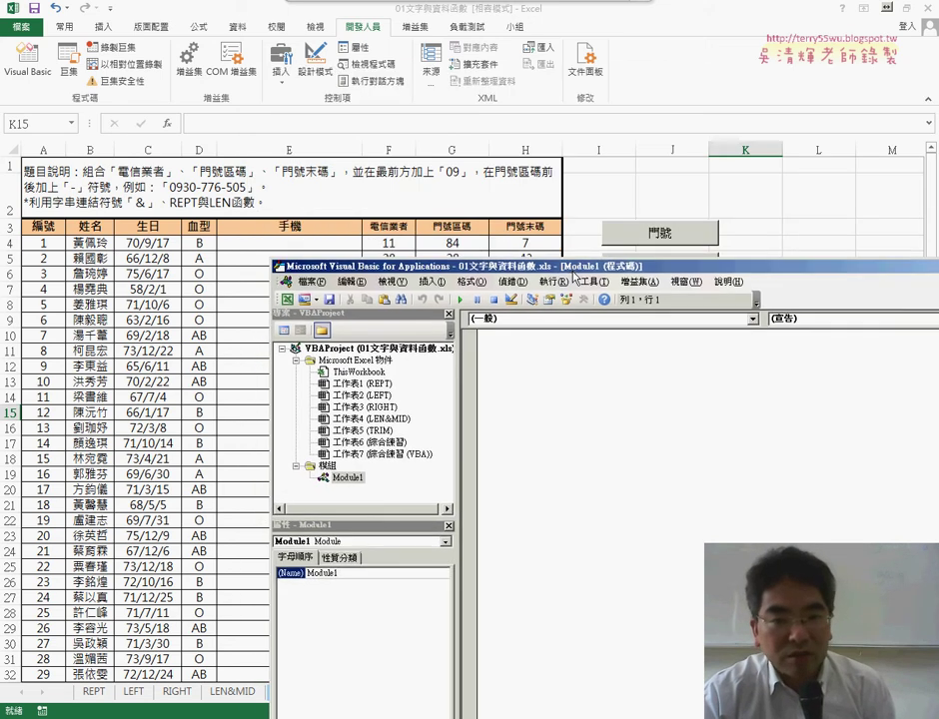
left_click(438, 286)
left_click(470, 299)
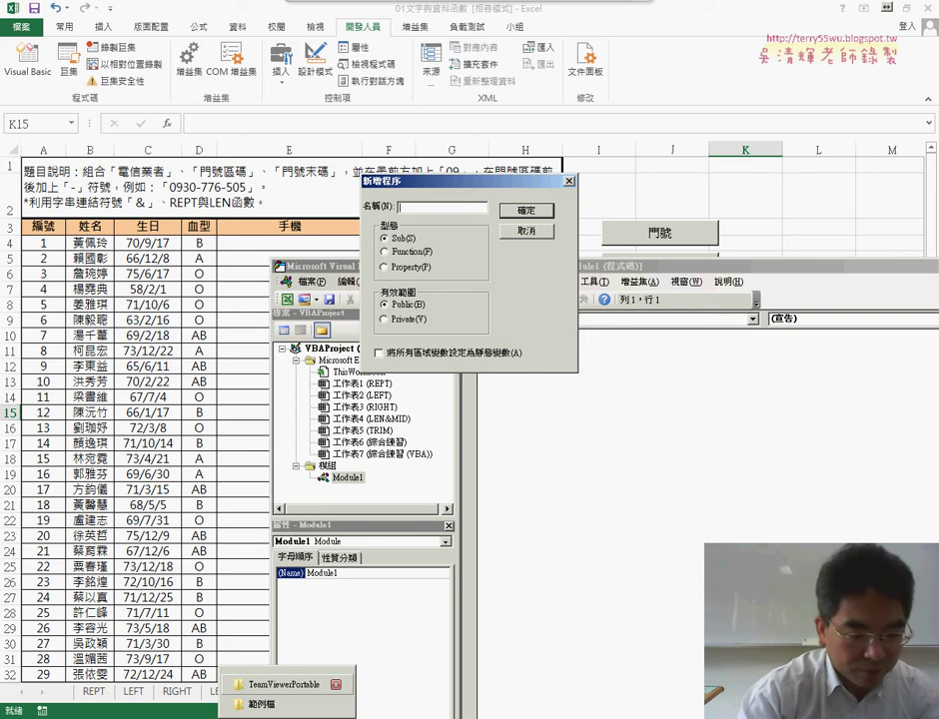
type("m92z")
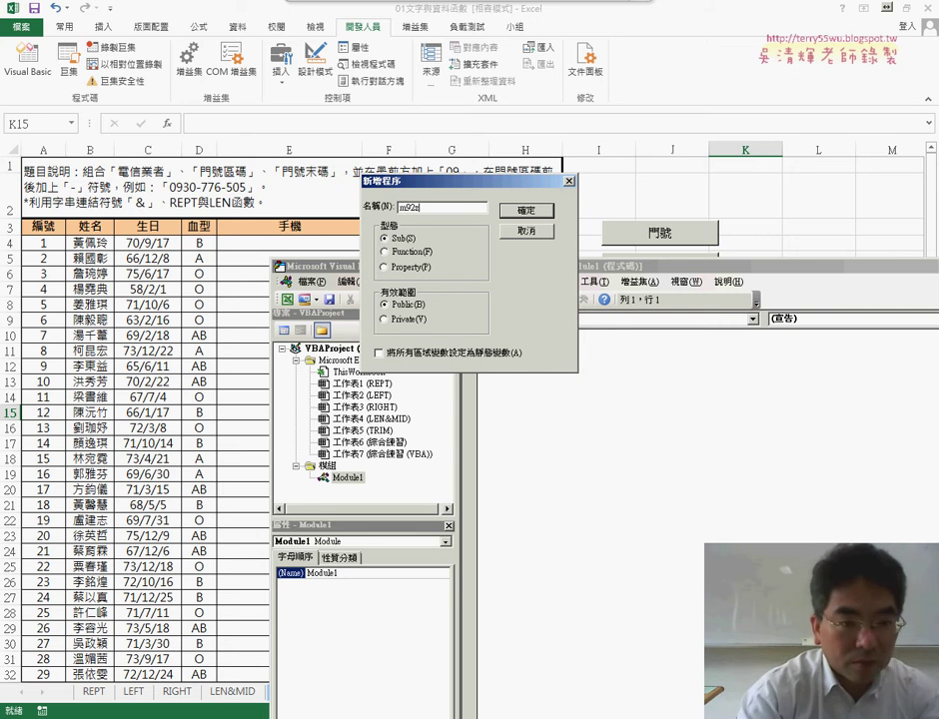
key("BackSpace")
key("BackSpace")
key("BackSpace")
key("BackSpace")
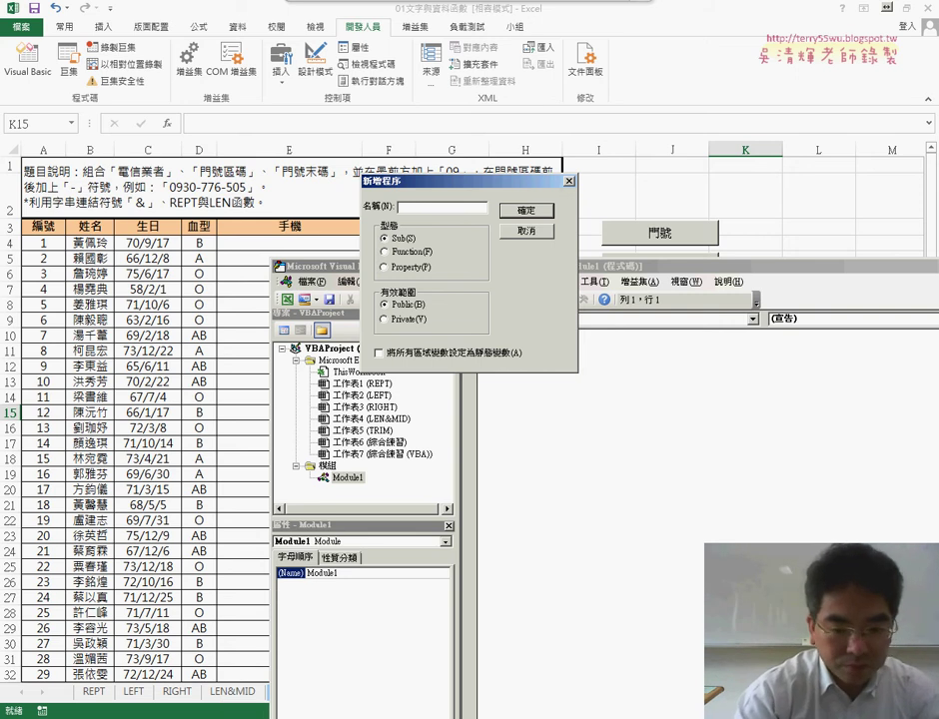
left_click(406, 213)
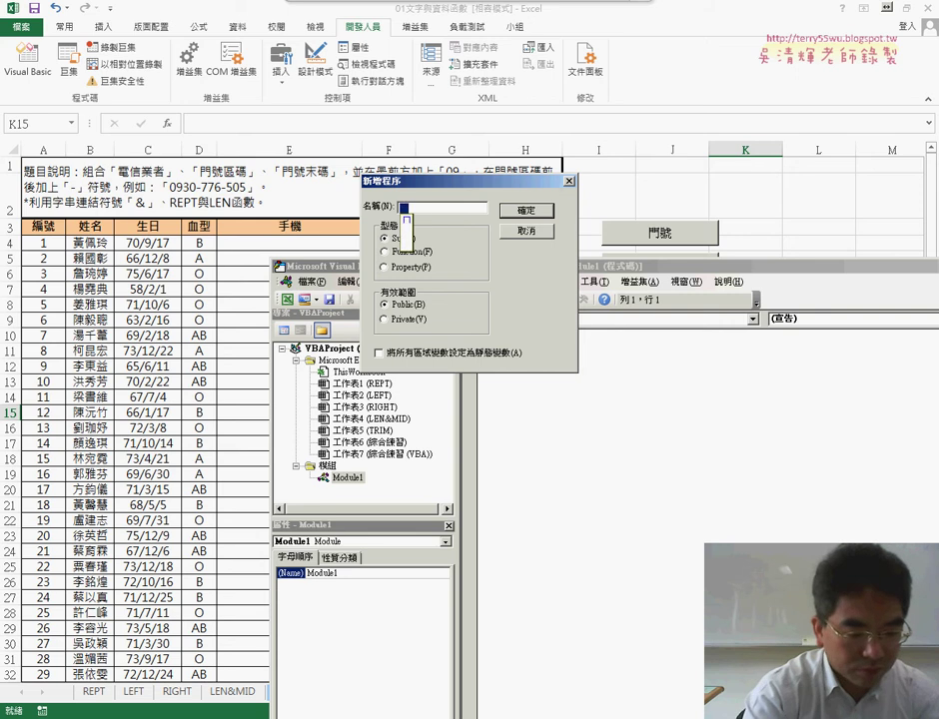
type("門號")
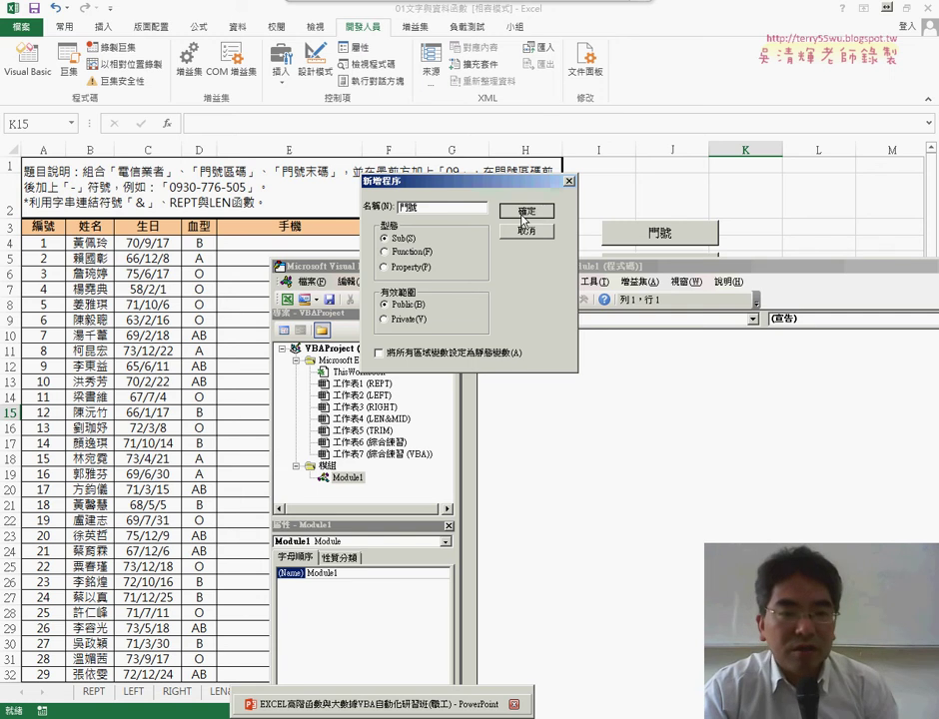
key("Return")
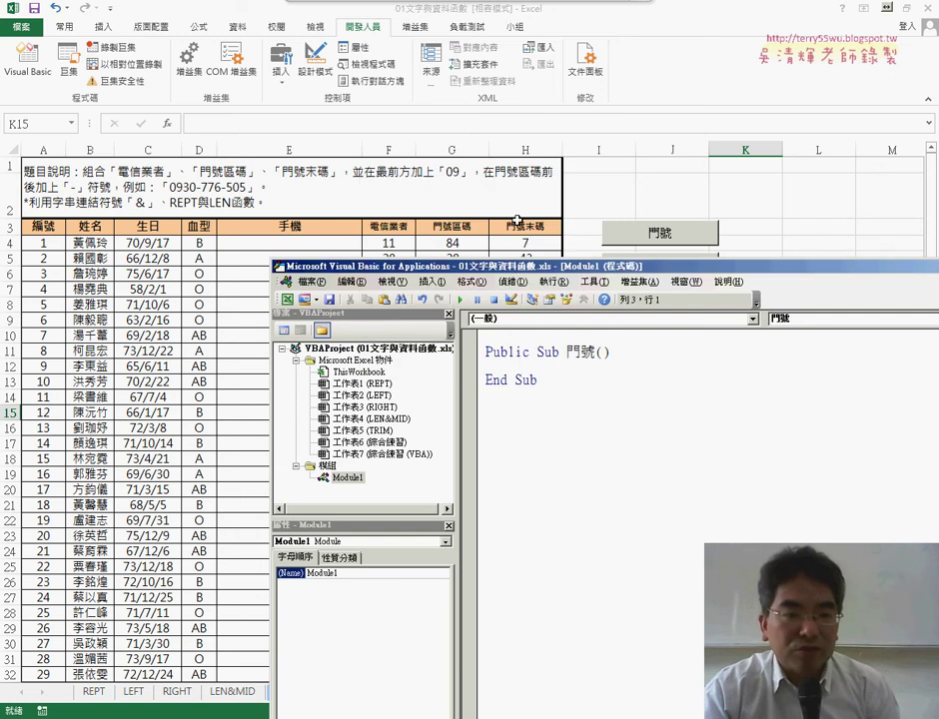
Move the editor to the upper right beside the 手機 column and indent Sub 門號's blank line.
left_click_drag(508, 277, 626, 79)
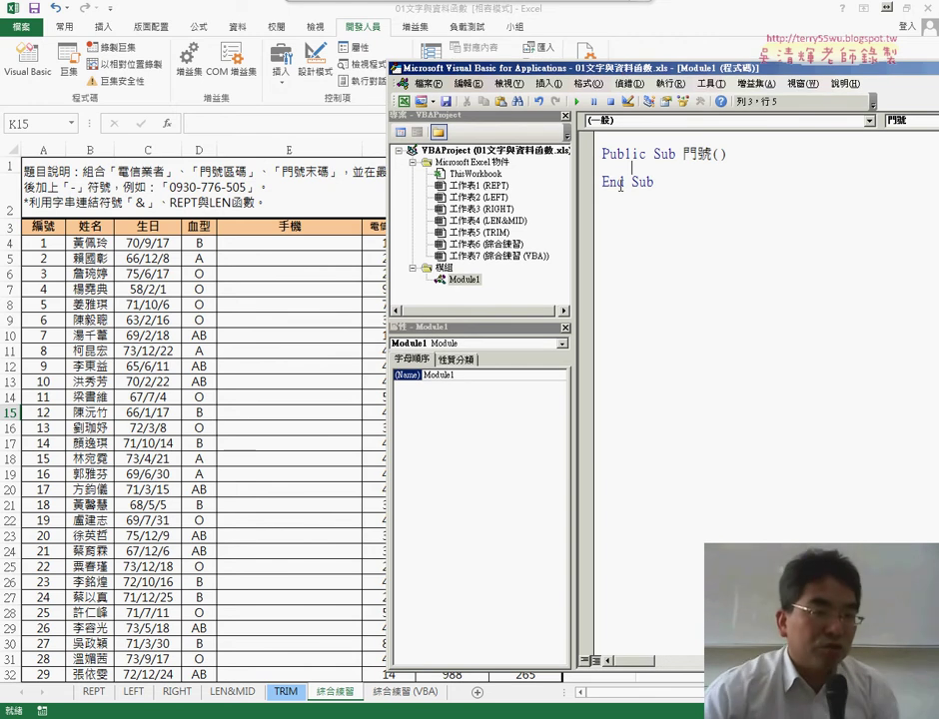
key("Tab")
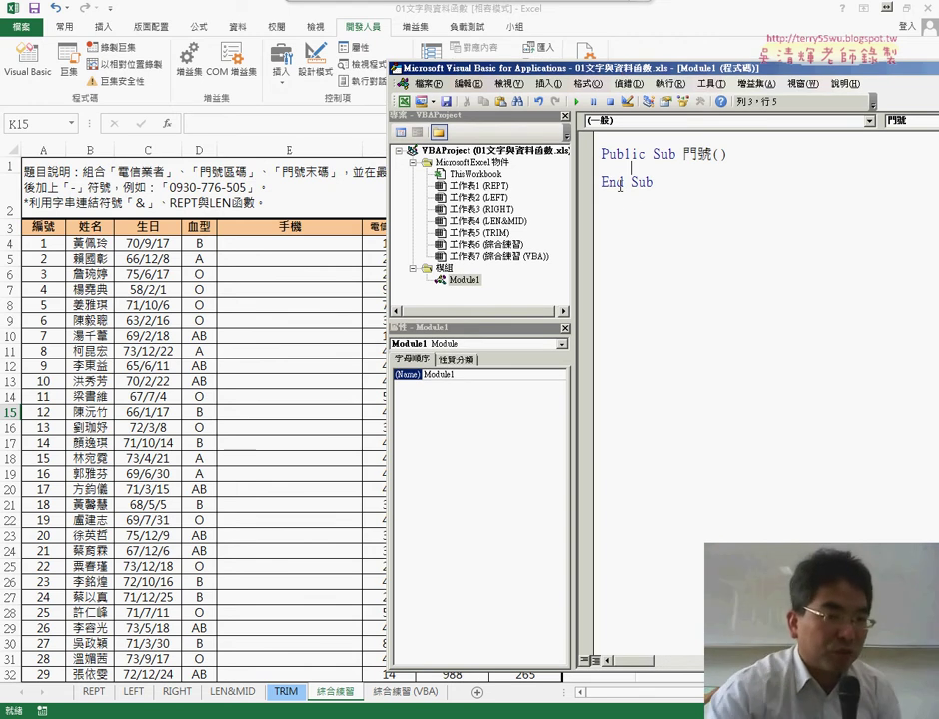
left_click_drag(354, 256, 369, 248)
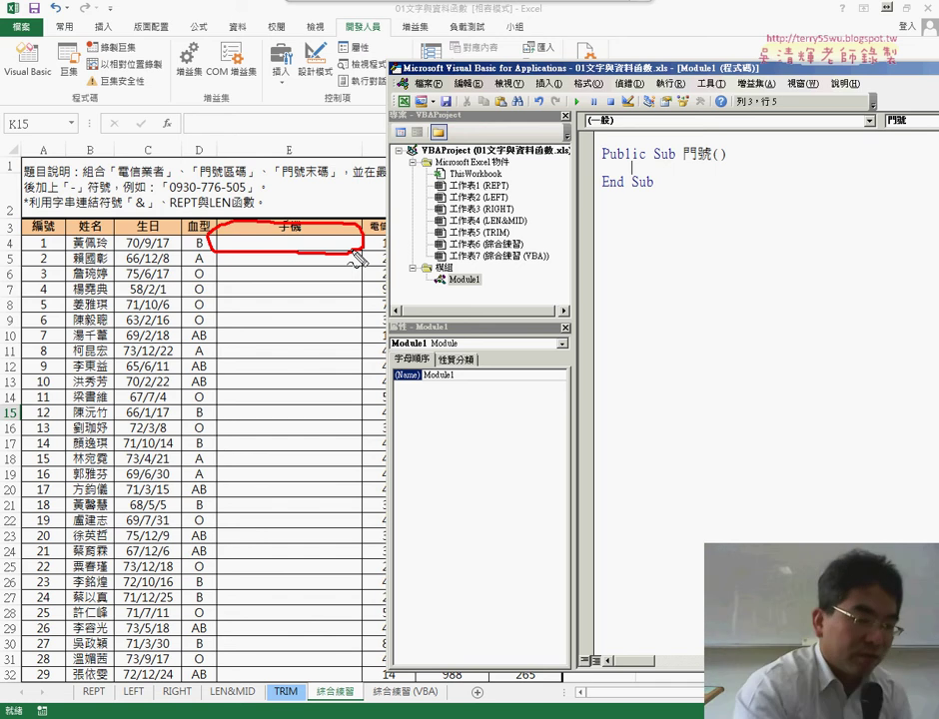
Type cells(4,"E") inside Sub 門號 so the code references cell E4.
key("Escape")
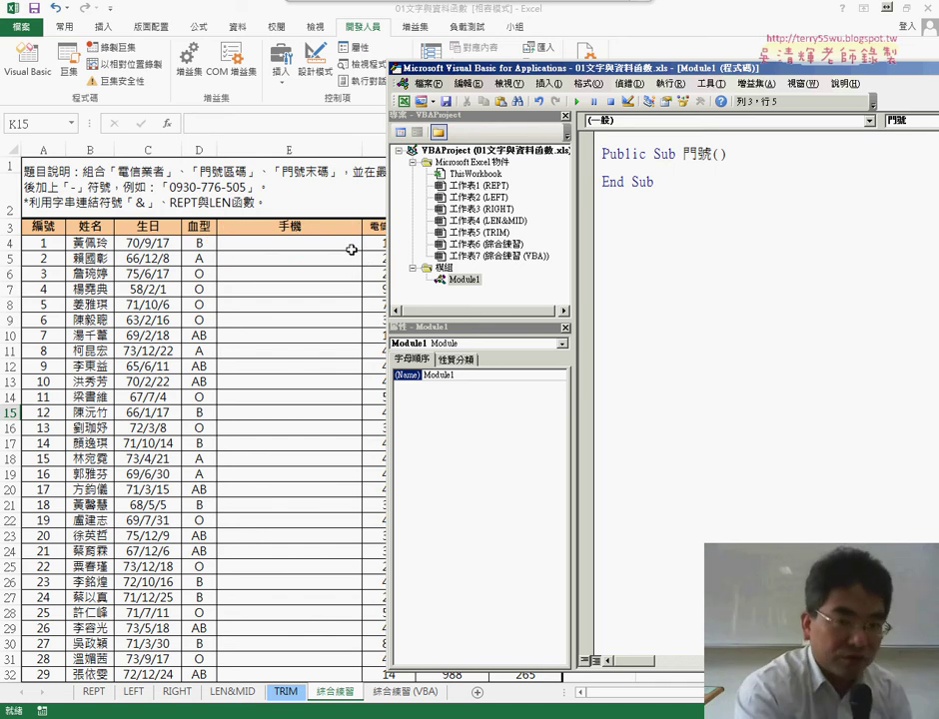
type("d")
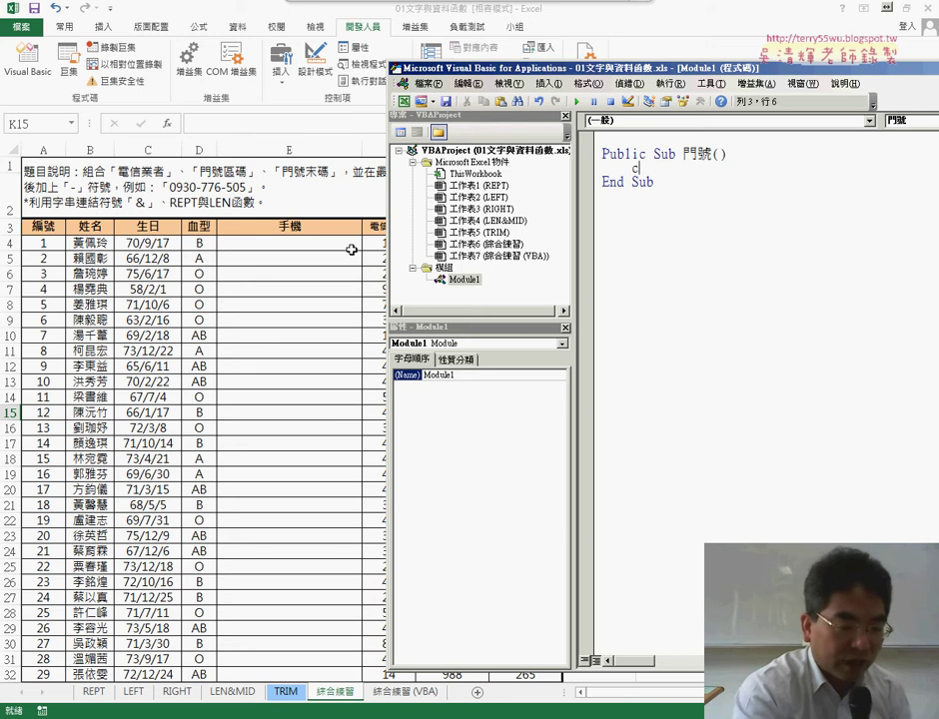
type("cells")
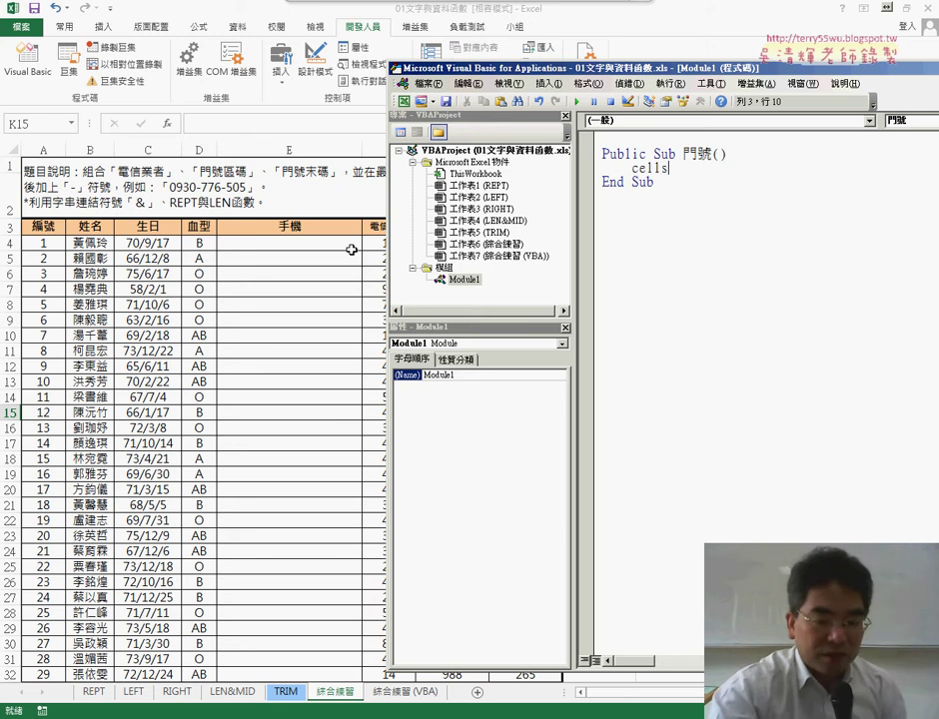
type("(")
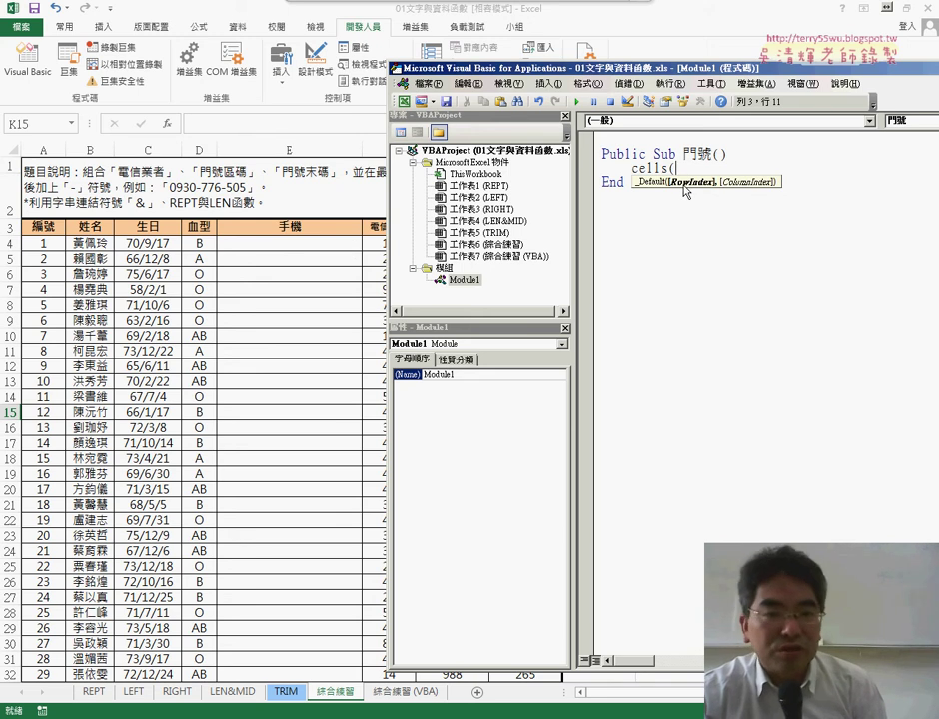
type("4")
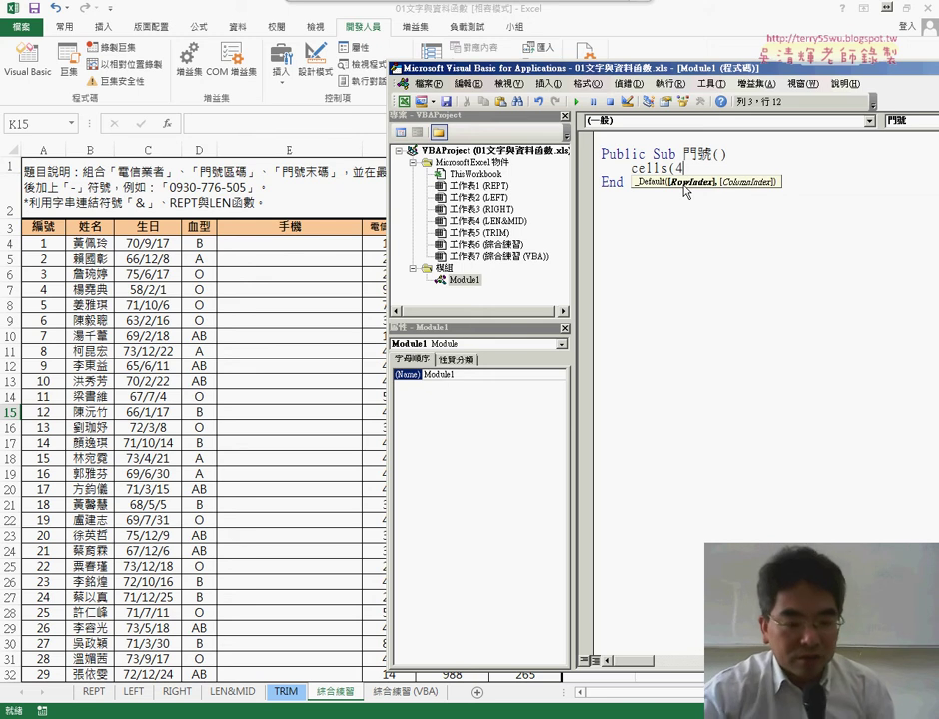
type(",")
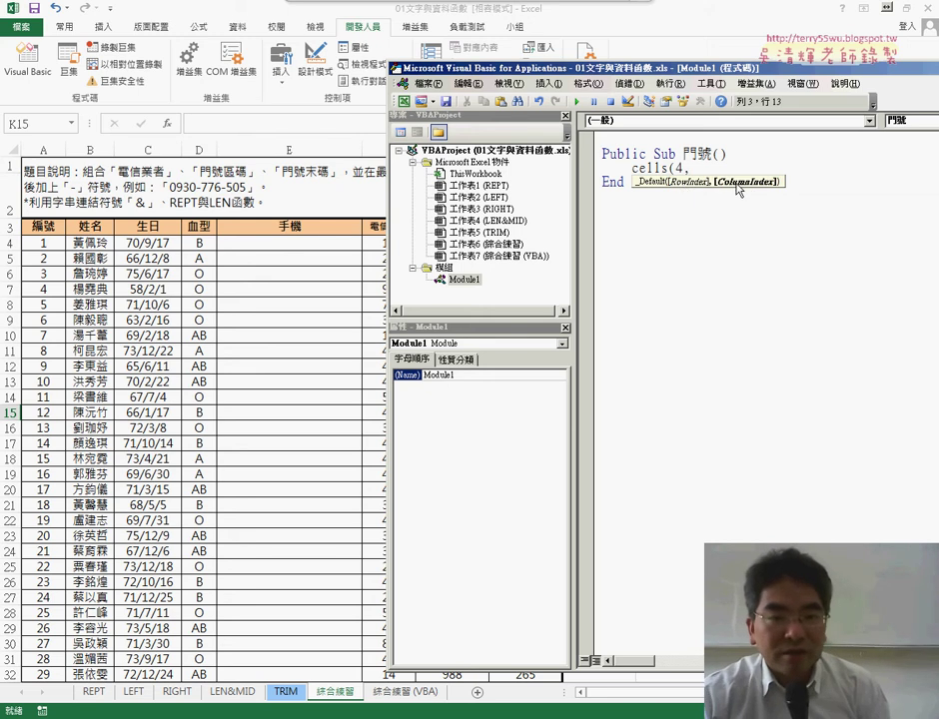
type("5")
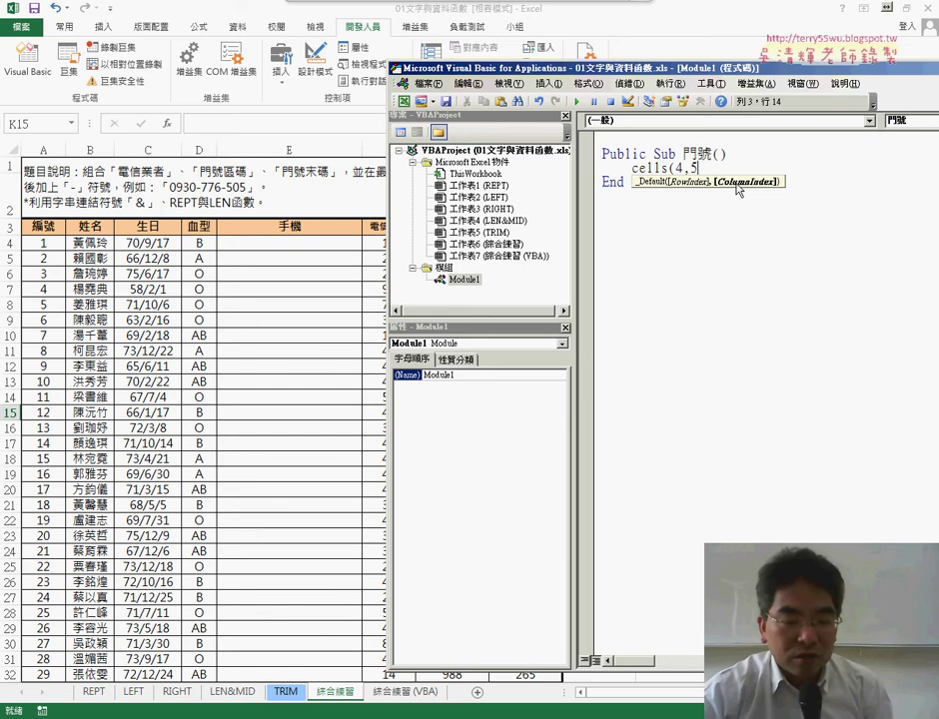
key("BackSpace")
type("\"E")
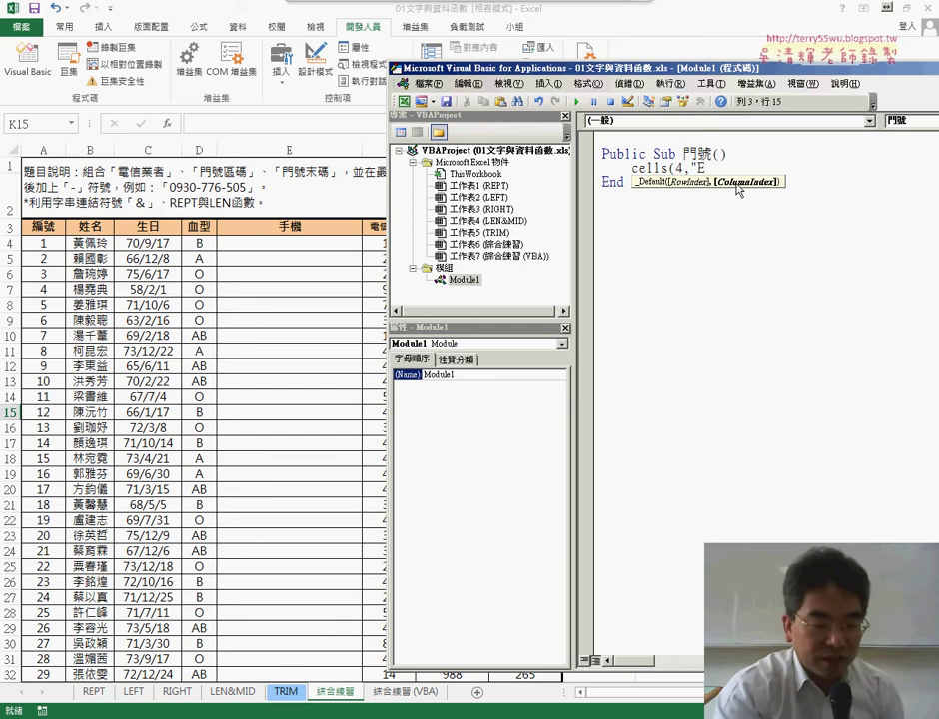
type("門號(")
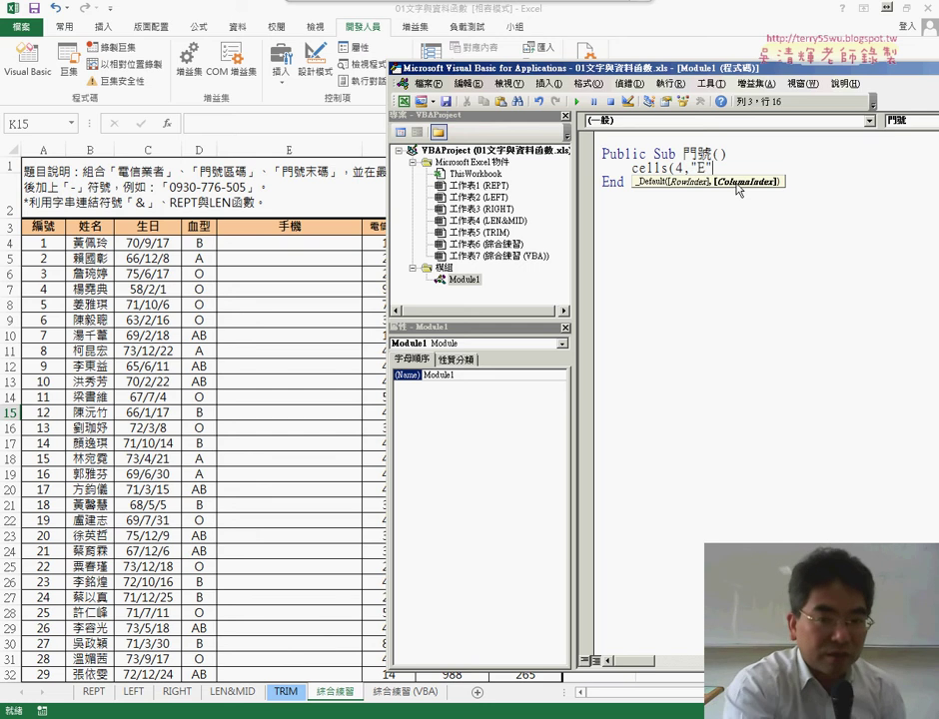
type(")")
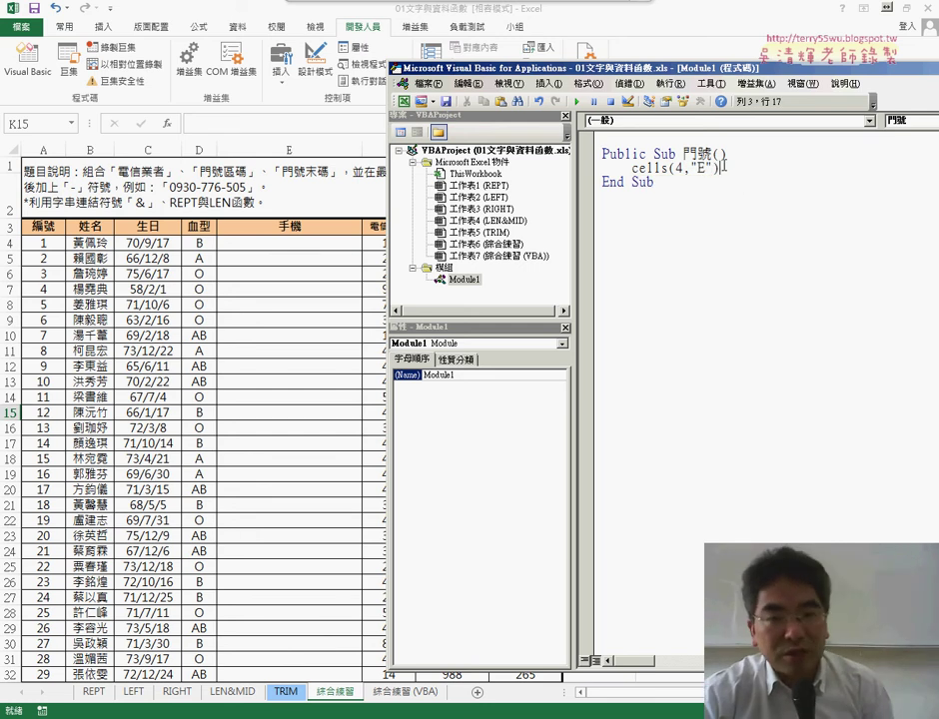
left_click_drag(715, 168, 677, 168)
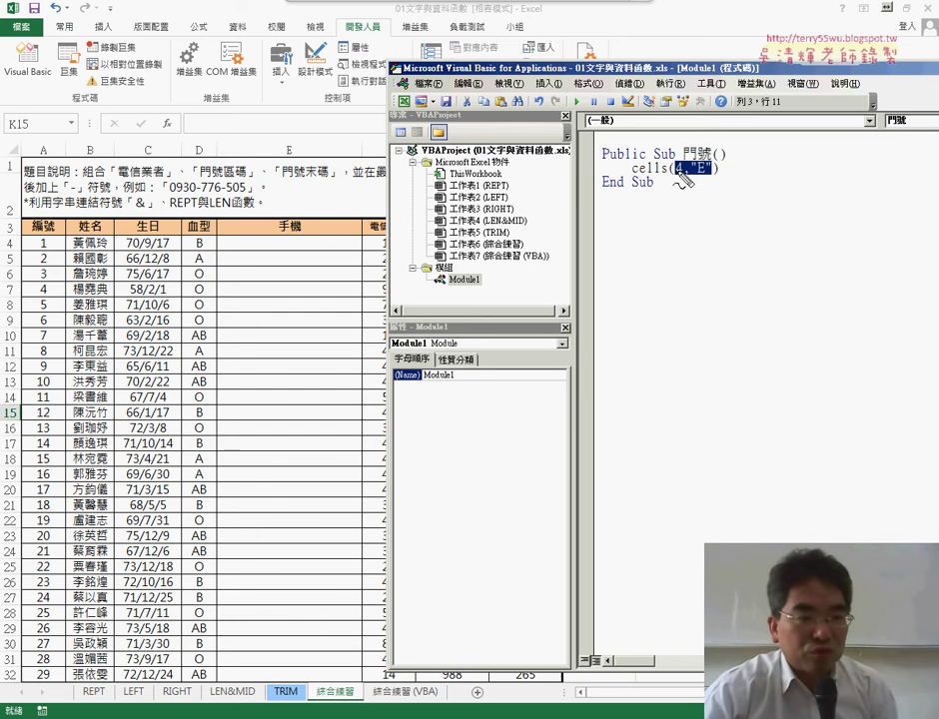
left_click_drag(310, 240, 316, 252)
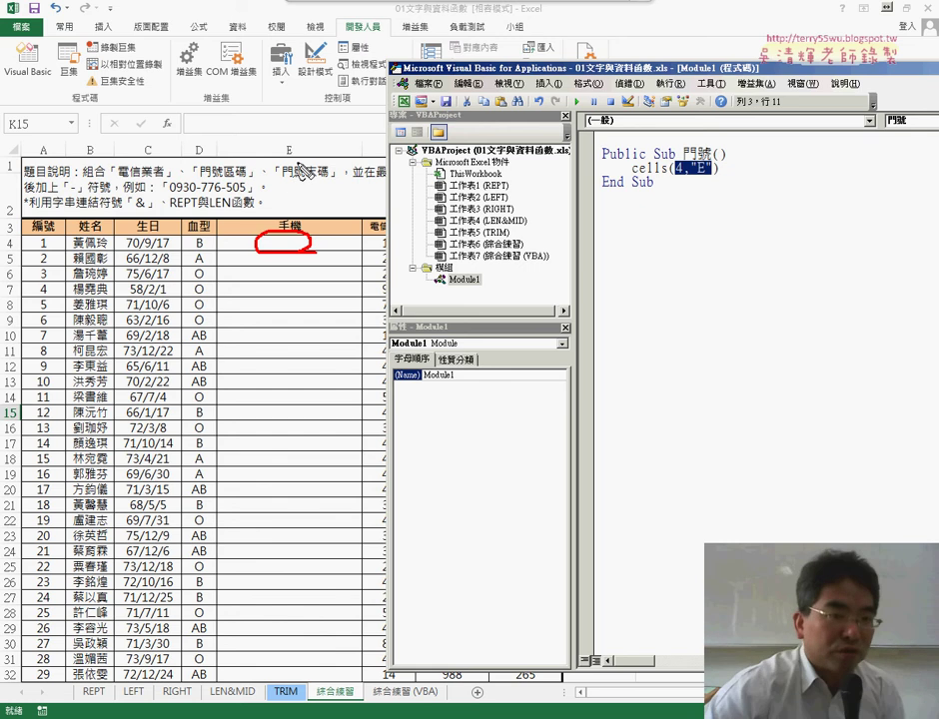
key("Escape")
left_click(756, 177)
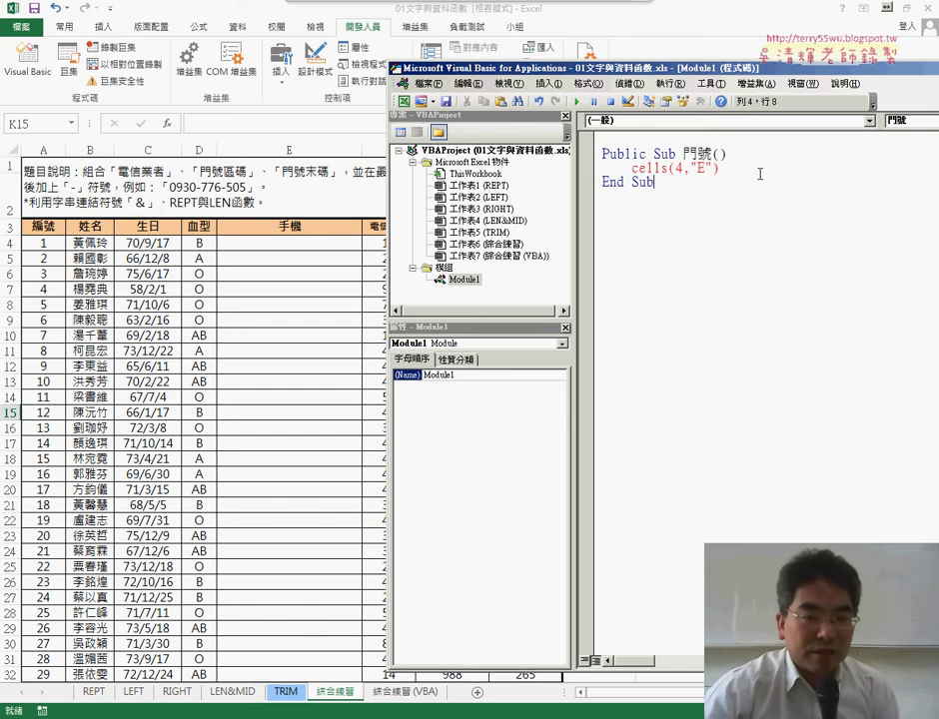
Extend the line to cells(4,"E")="09" & and widen the code pane to reveal column F.
type("=\"")
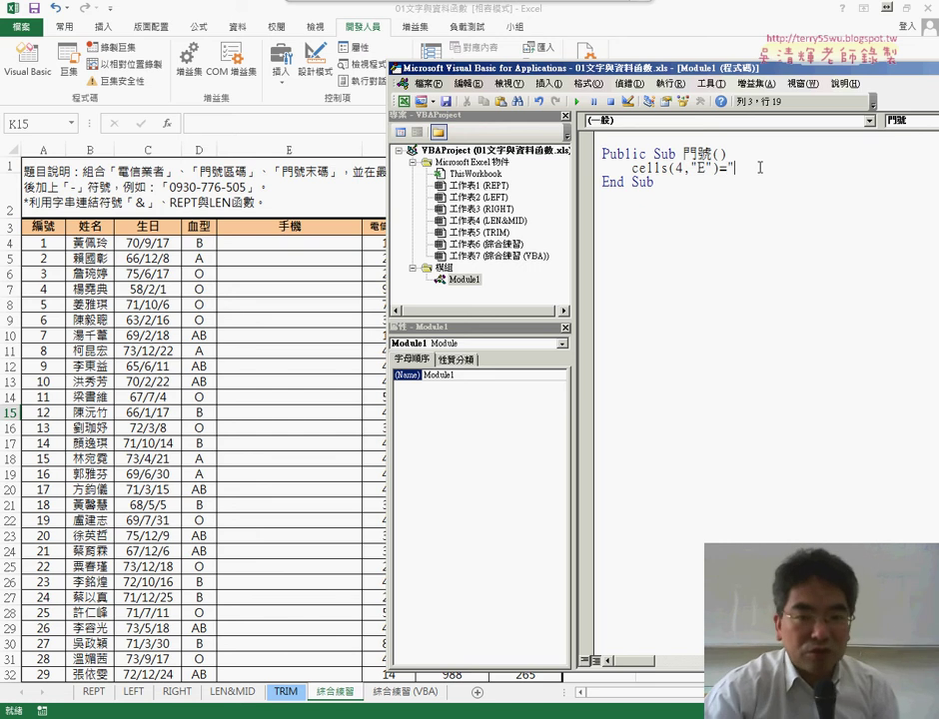
type("09\"")
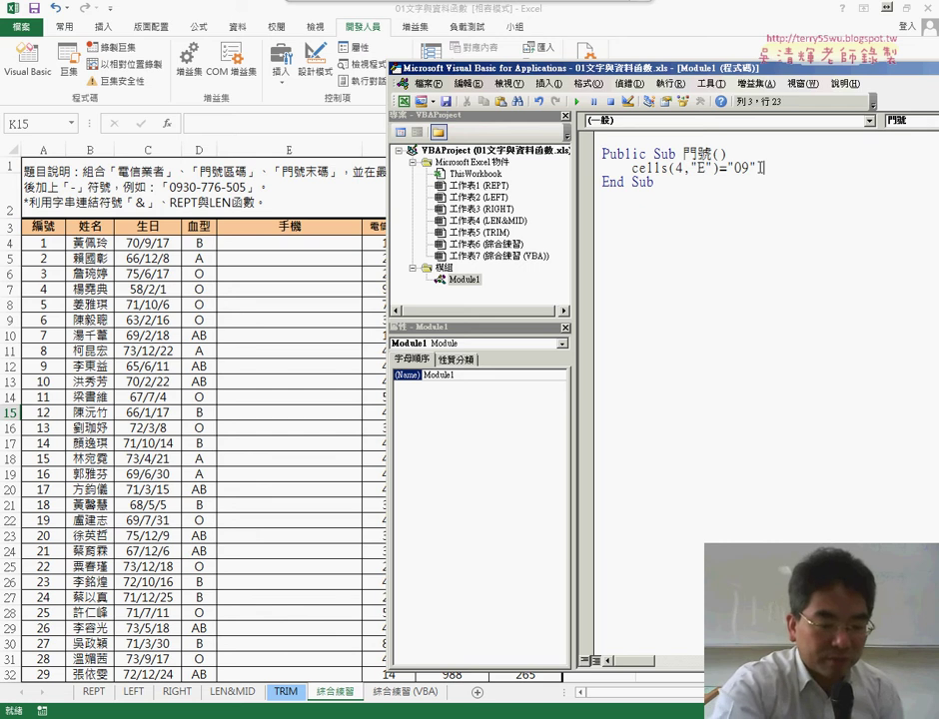
type("&")
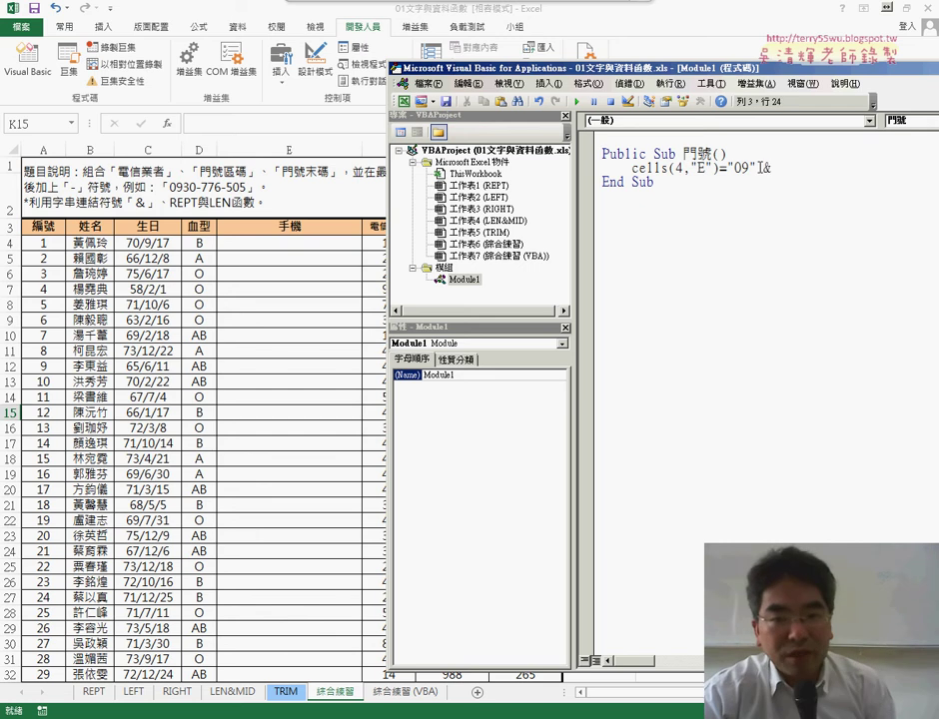
left_click(758, 168)
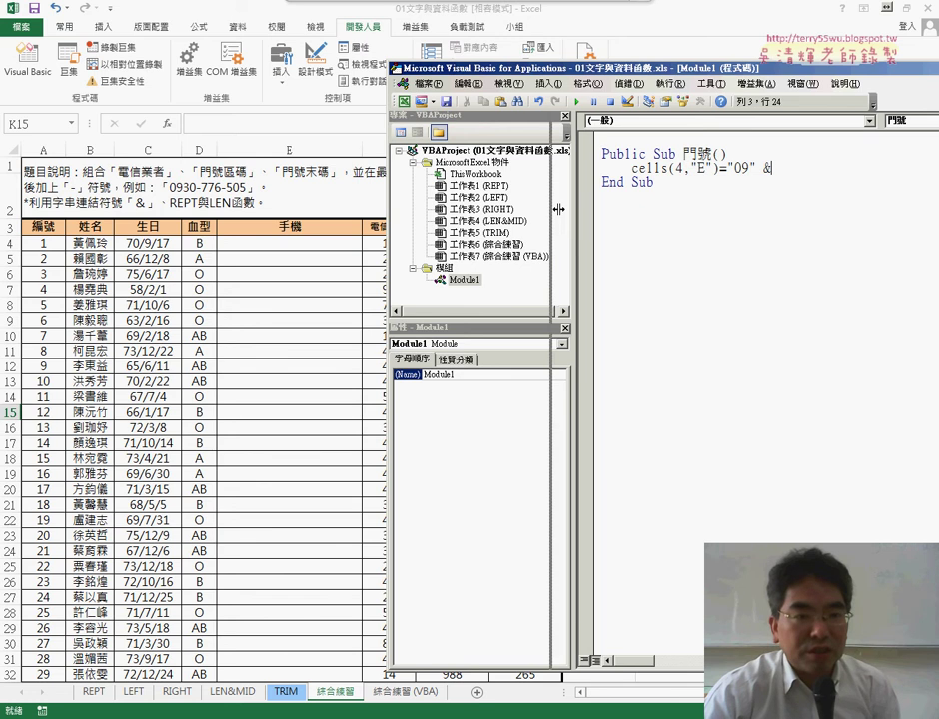
left_click_drag(574, 207, 518, 162)
left_click_drag(518, 67, 565, 68)
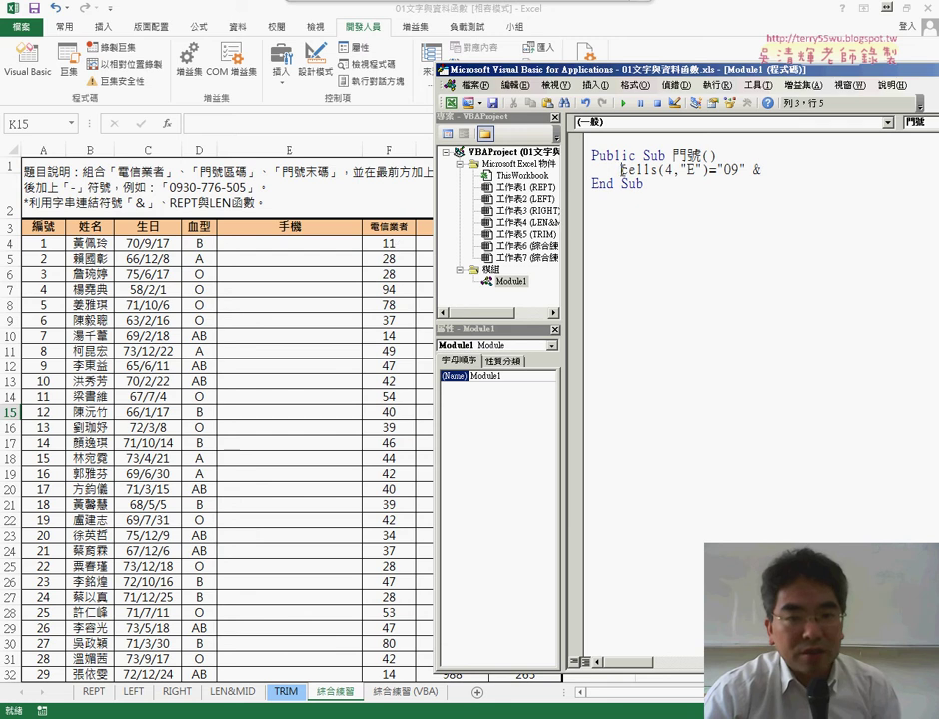
Copy the cell reference after the &, change it to cells(4,"F"), and commit the line.
left_click_drag(621, 170, 702, 170)
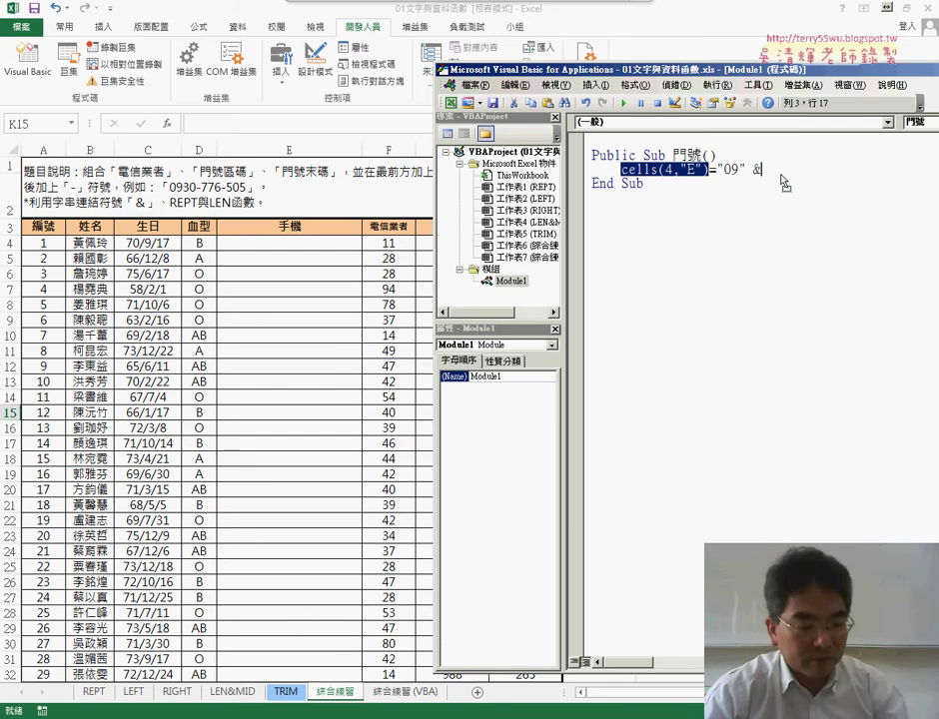
left_click_drag(782, 181, 769, 172)
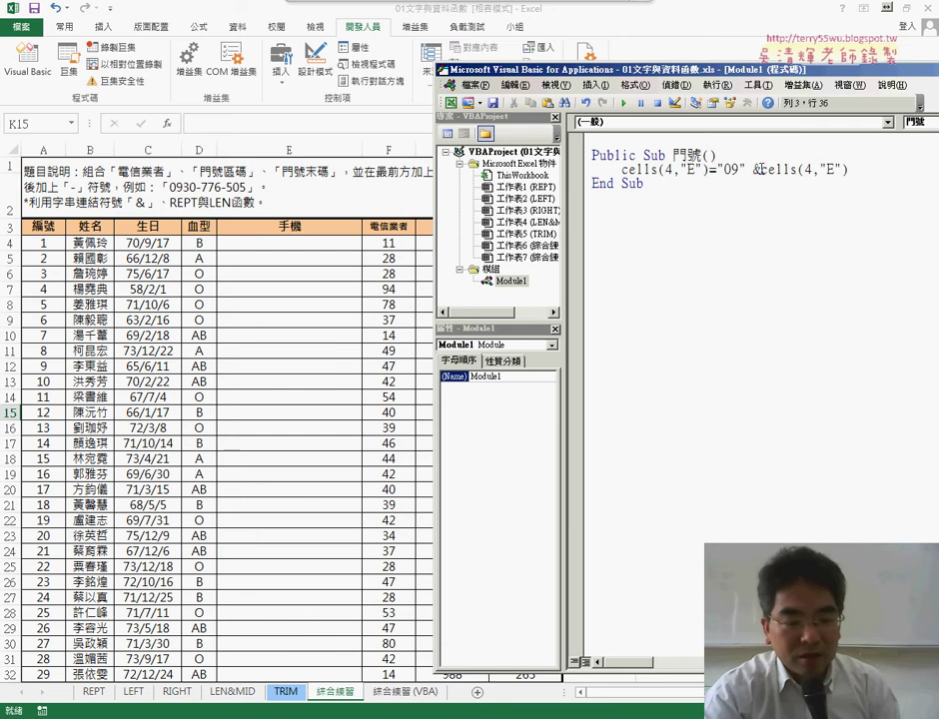
left_click(759, 169)
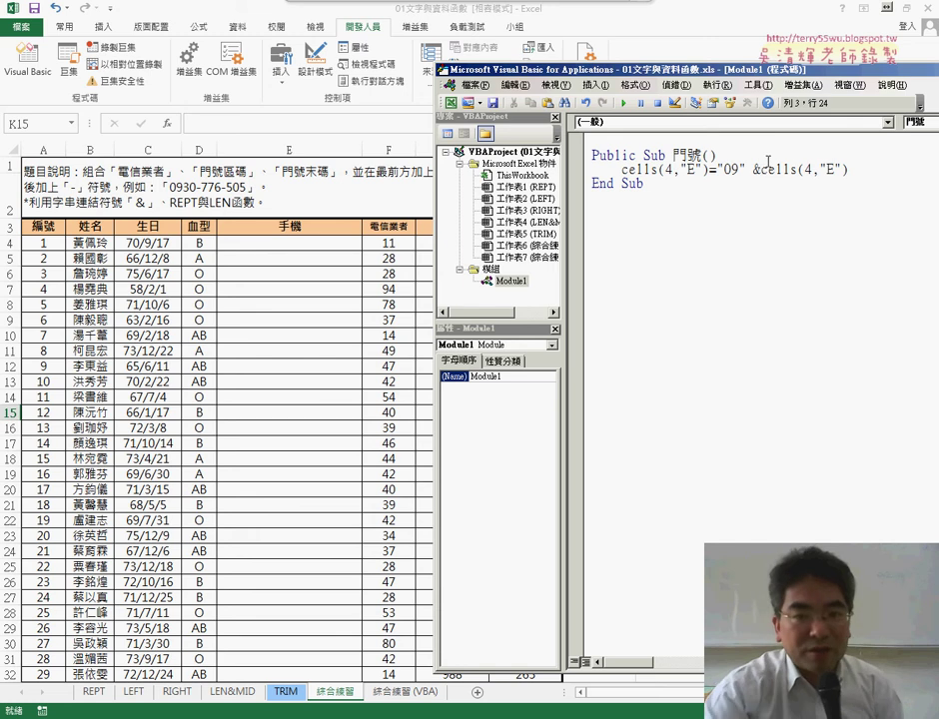
double_click(837, 169)
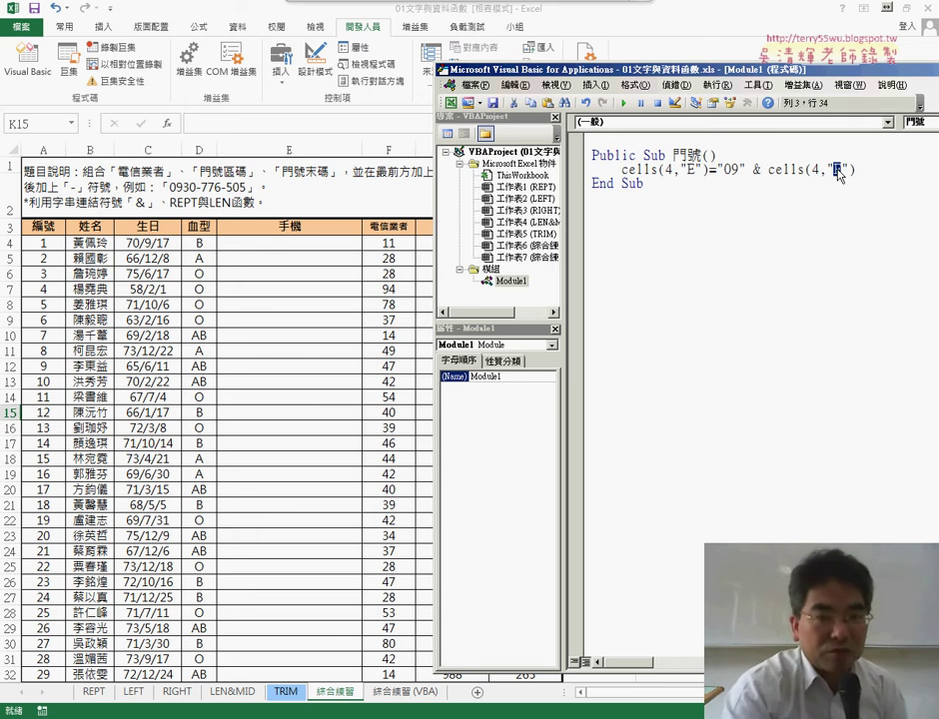
type("HF")
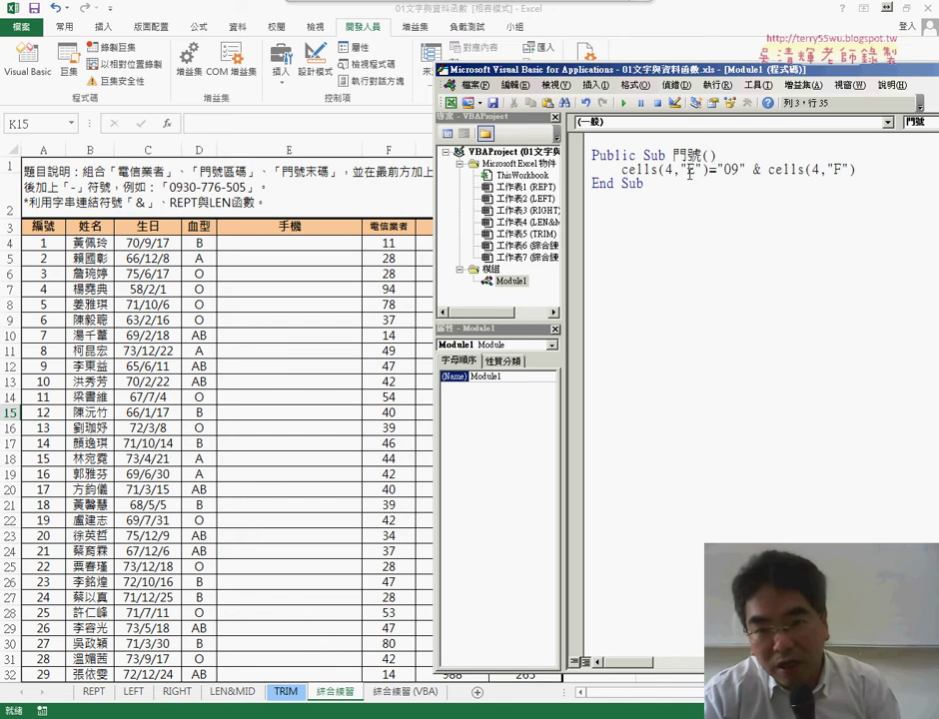
left_click_drag(856, 170, 767, 170)
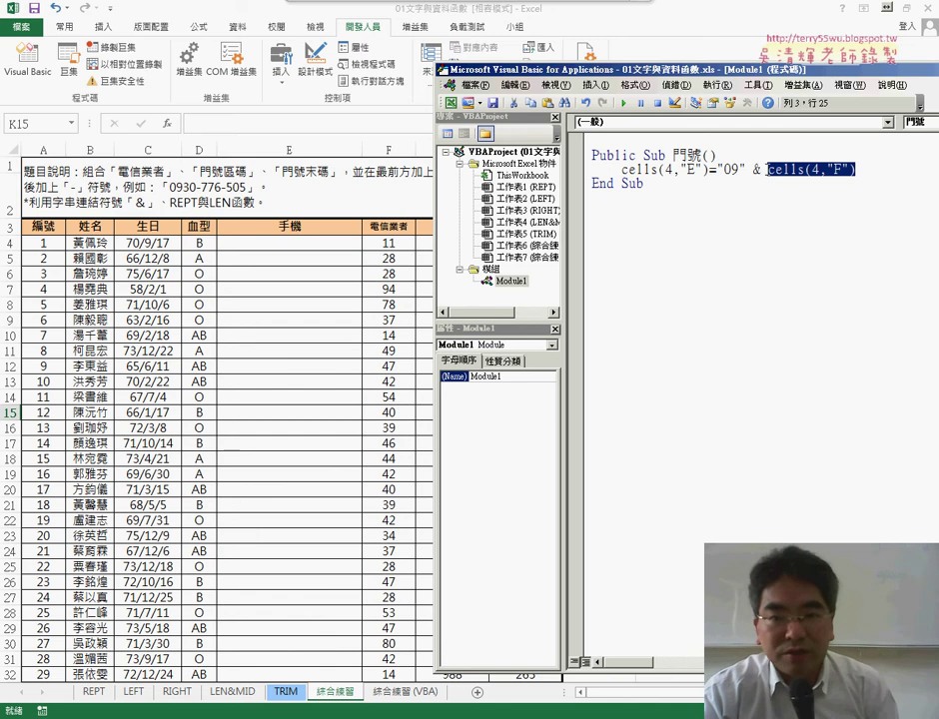
left_click(872, 163)
left_click(858, 289)
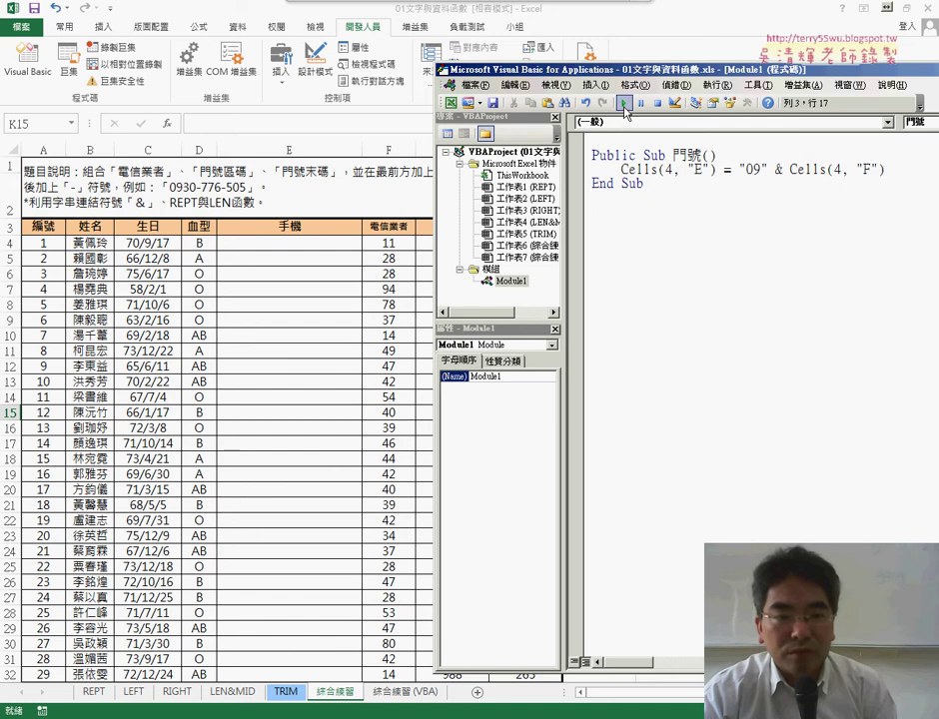
Run 門號 so E4 shows 911, then widen the editor for a longer code line.
left_click(625, 104)
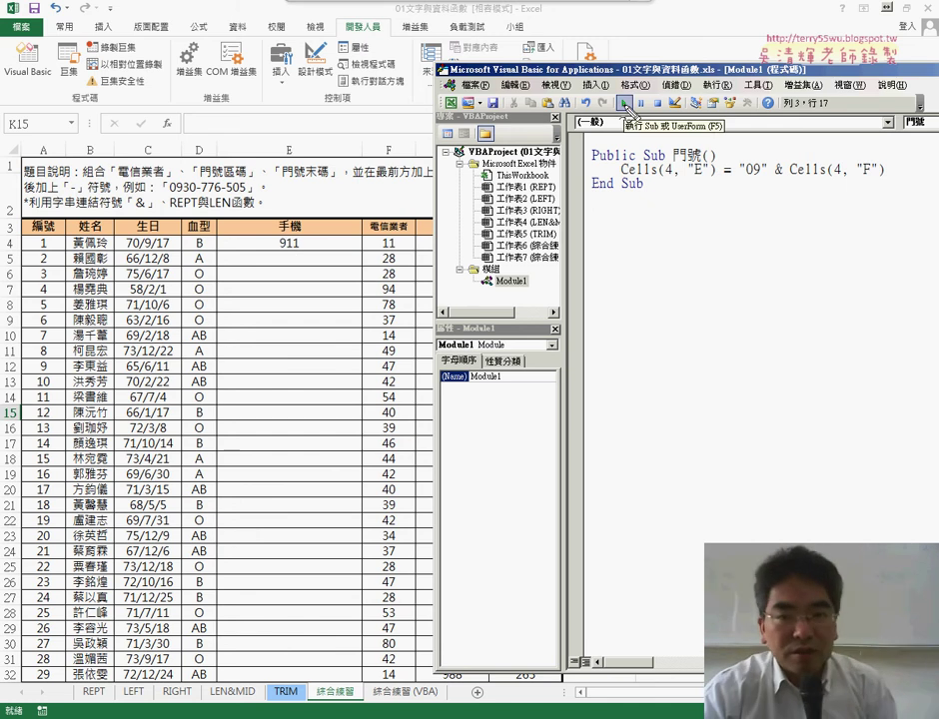
left_click_drag(747, 193, 735, 160)
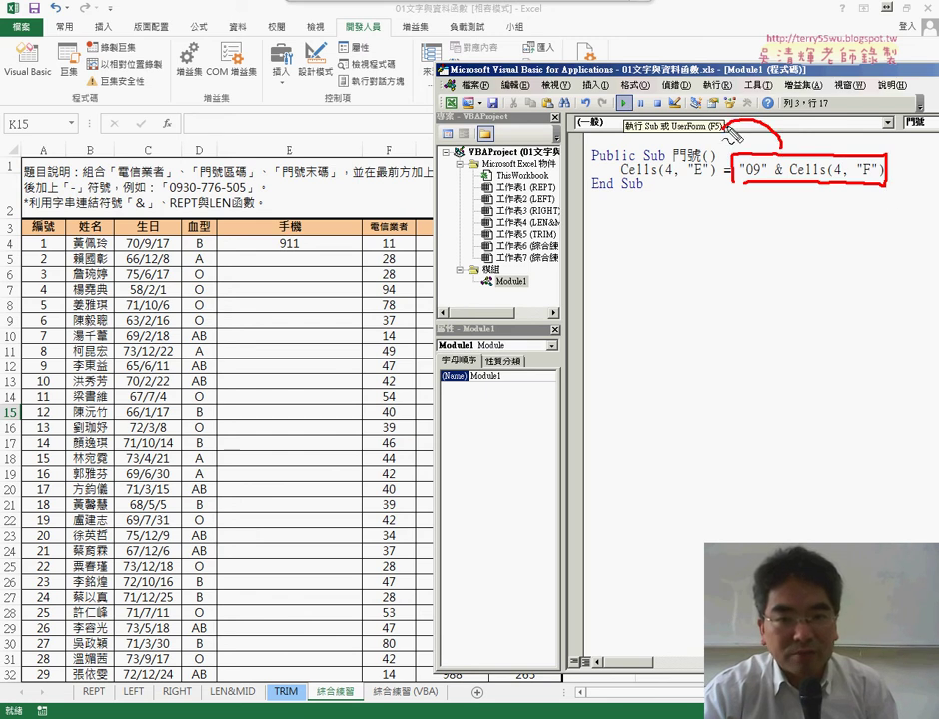
left_click_drag(781, 150, 719, 165)
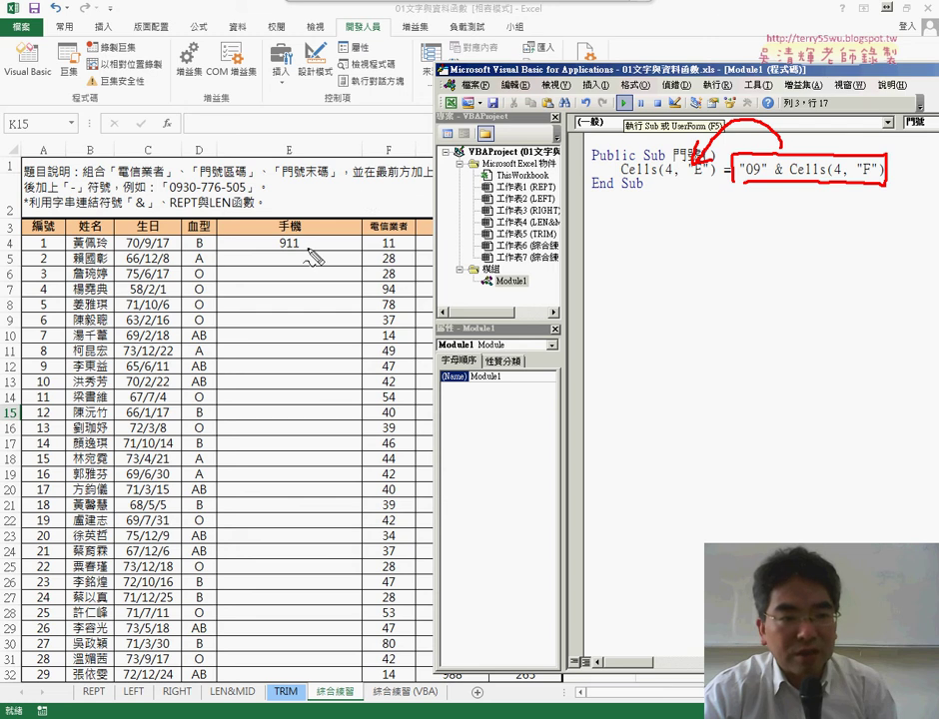
left_click_drag(300, 234, 298, 250)
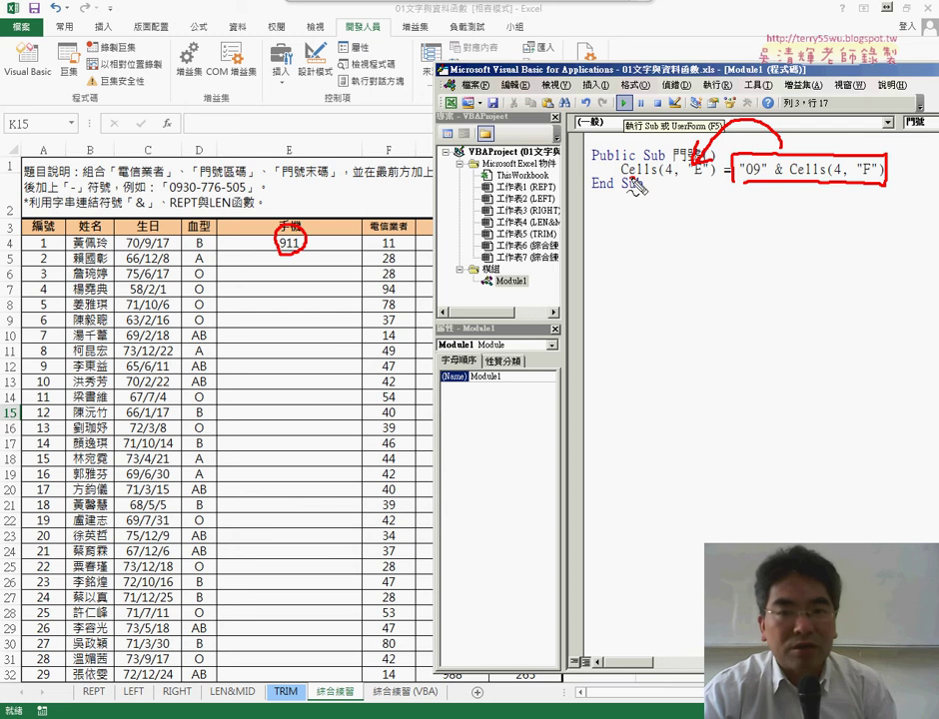
left_click_drag(629, 181, 710, 186)
key("Escape")
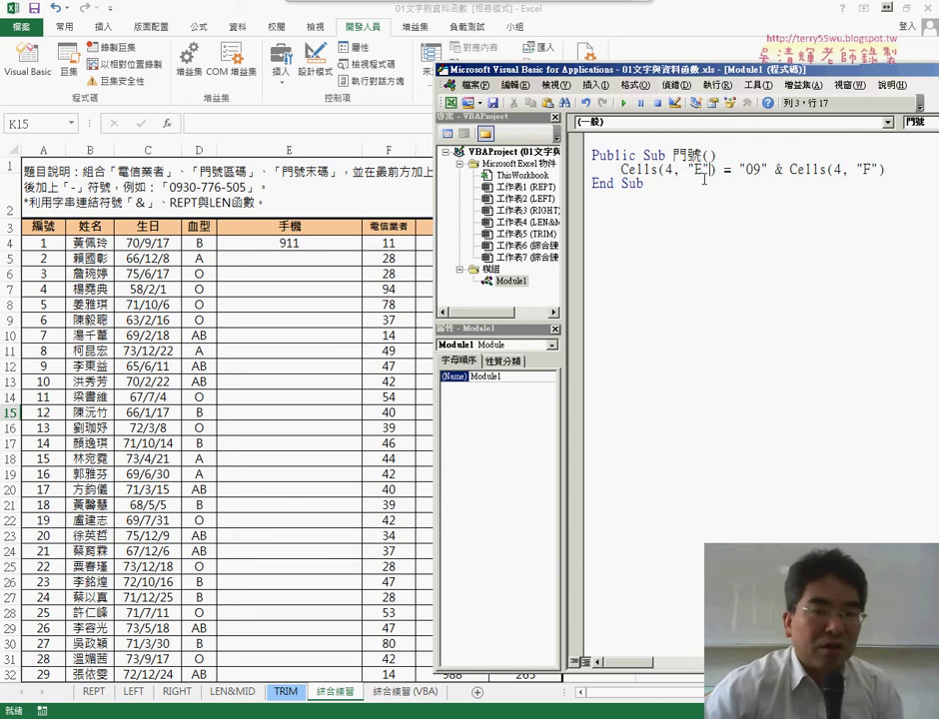
left_click_drag(571, 210, 541, 210)
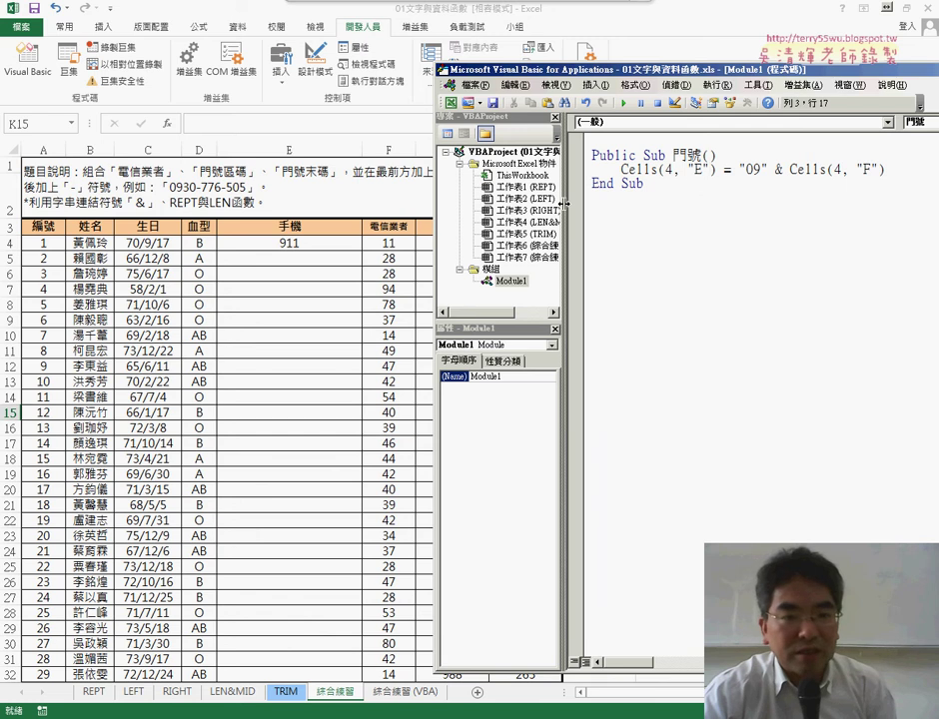
left_click_drag(604, 78, 489, 76)
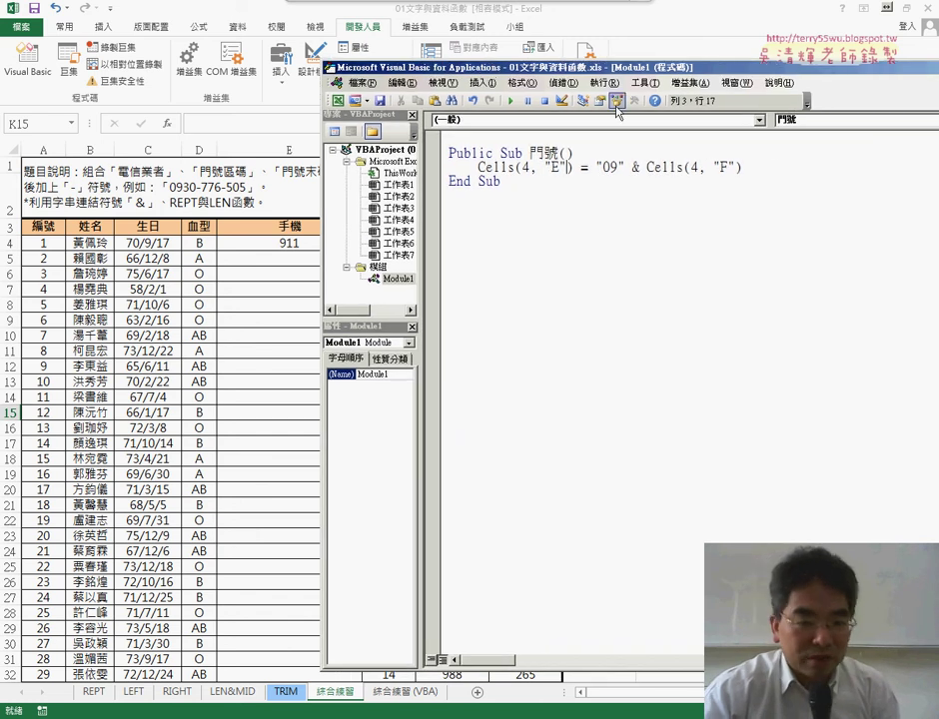
Append & "-" to the Cells line and run the macro so E4 shows 0911-.
left_click(775, 168)
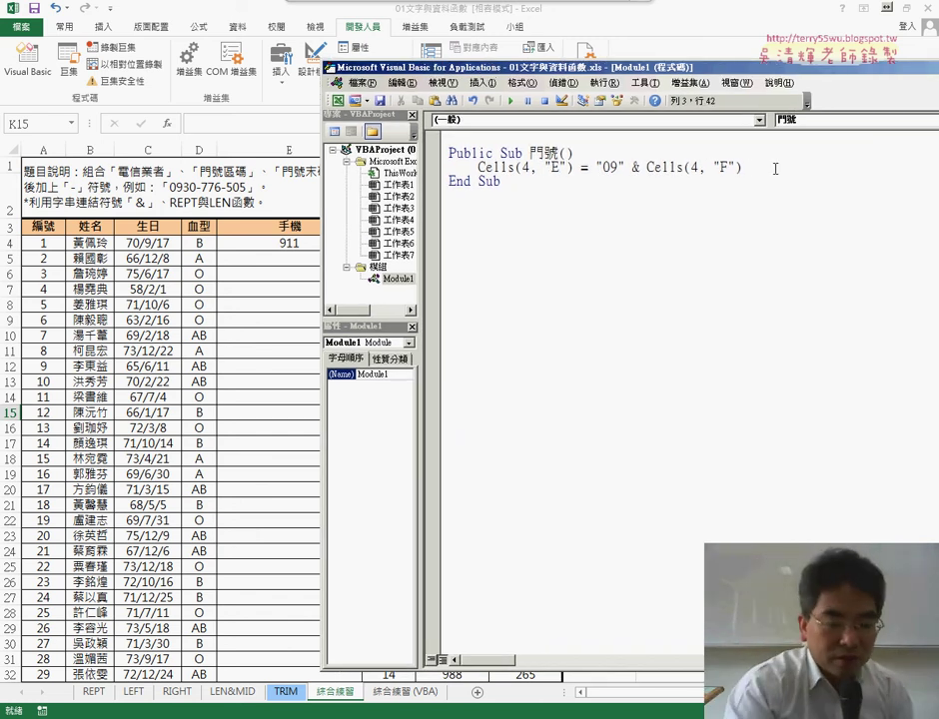
type("& \"")
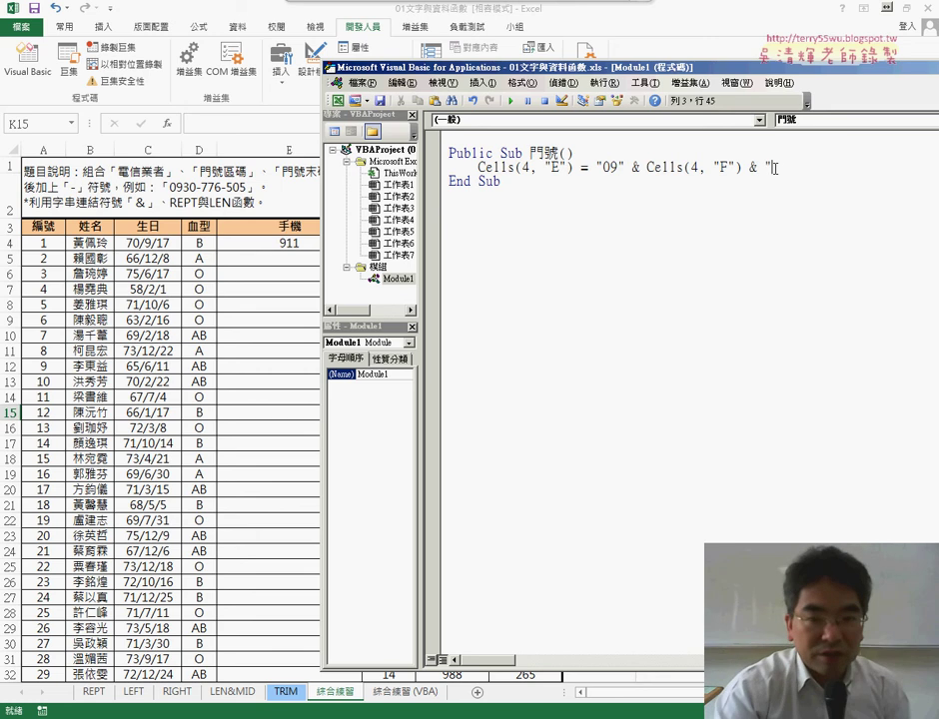
type("-\"")
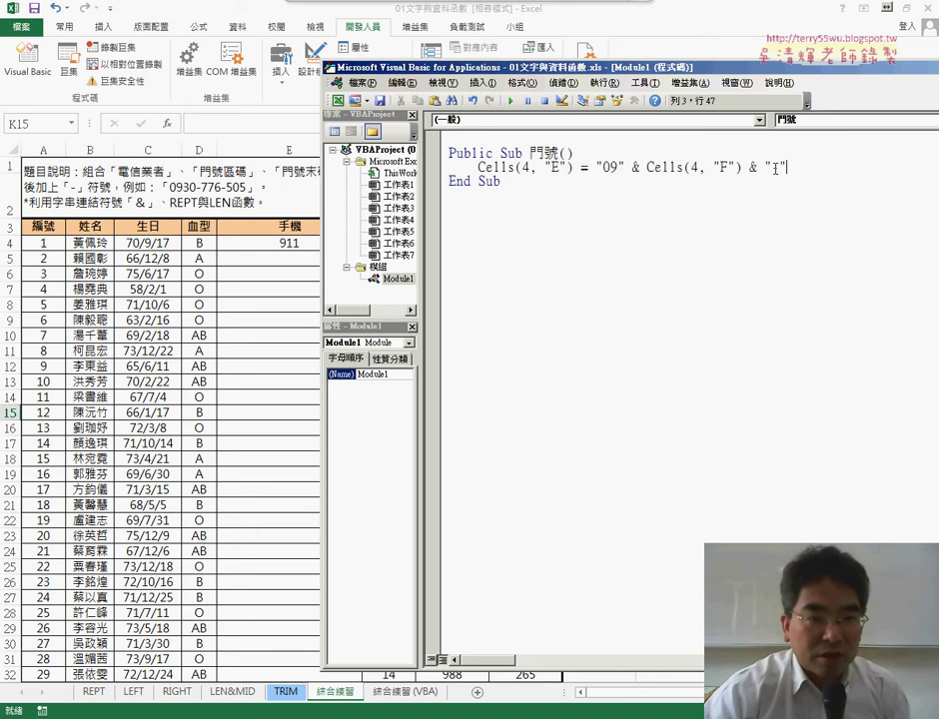
left_click(511, 101)
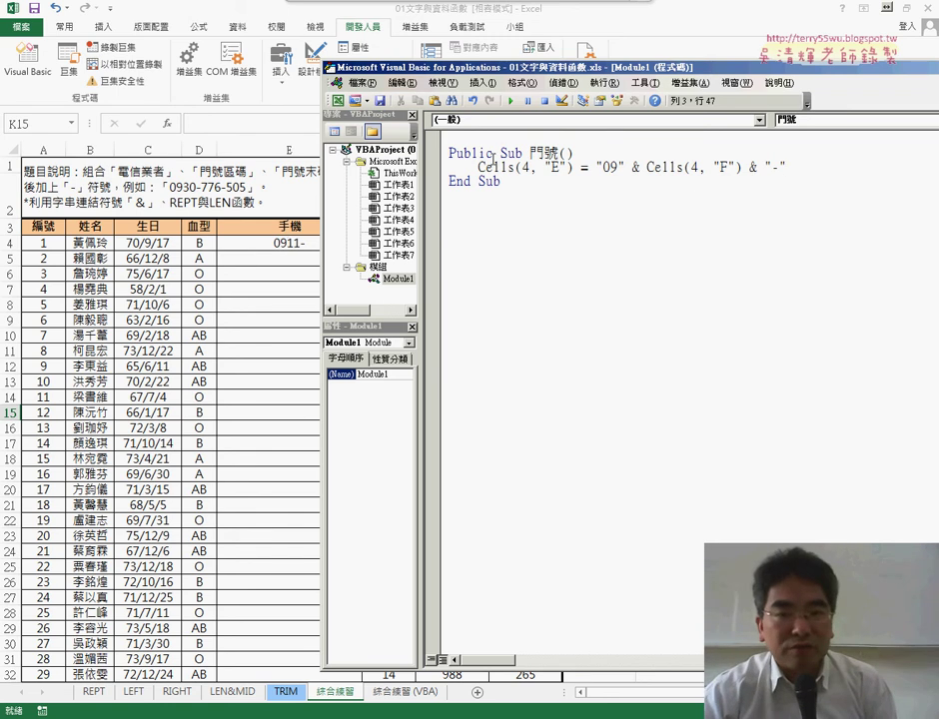
Select the hyphen-joining part of the code line, then shrink the VBA editor to reveal the sheet.
left_click(783, 168)
left_click_drag(785, 168, 750, 169)
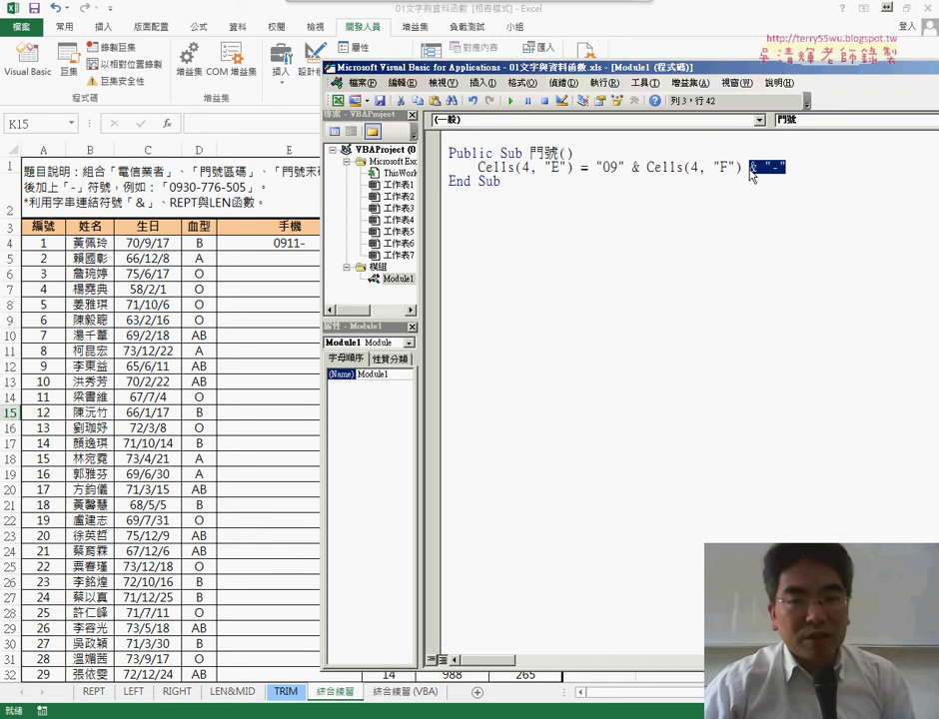
left_click(816, 168)
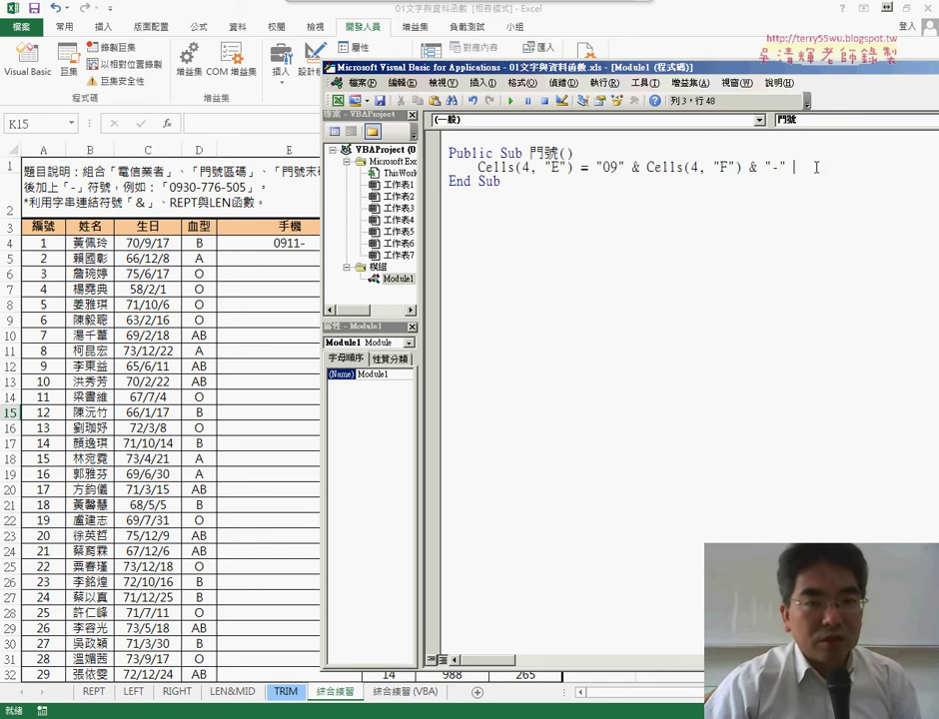
mouse_move(660, 58)
left_mouse_down()
mouse_move(601, 277)
mouse_move(370, 270)
left_mouse_up()
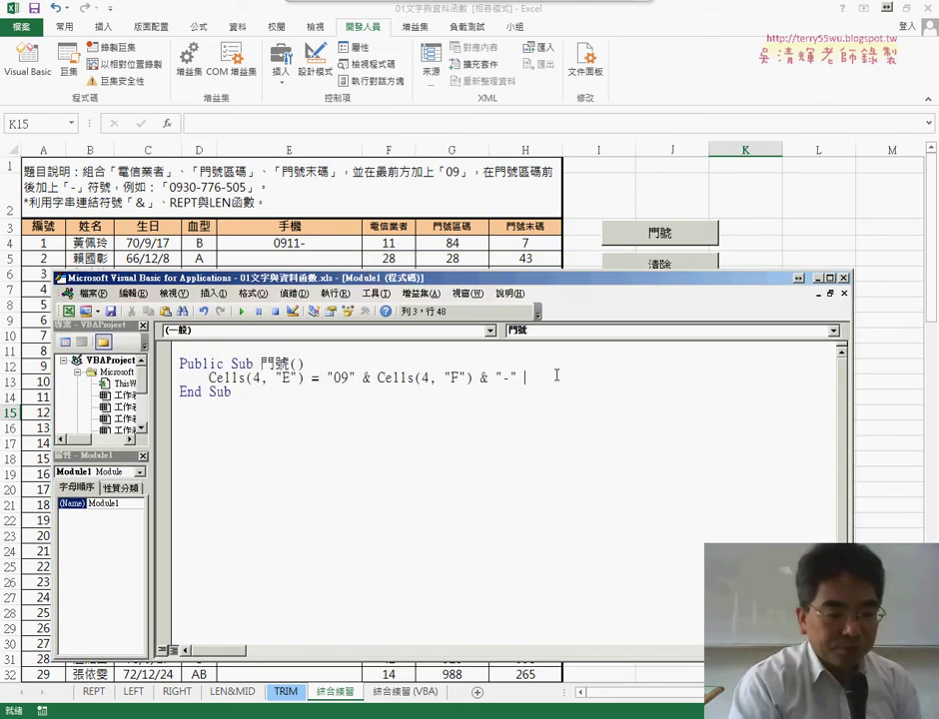
Append & Format(Cells(4, "G"), "000") to the 門號 code line.
type("&")
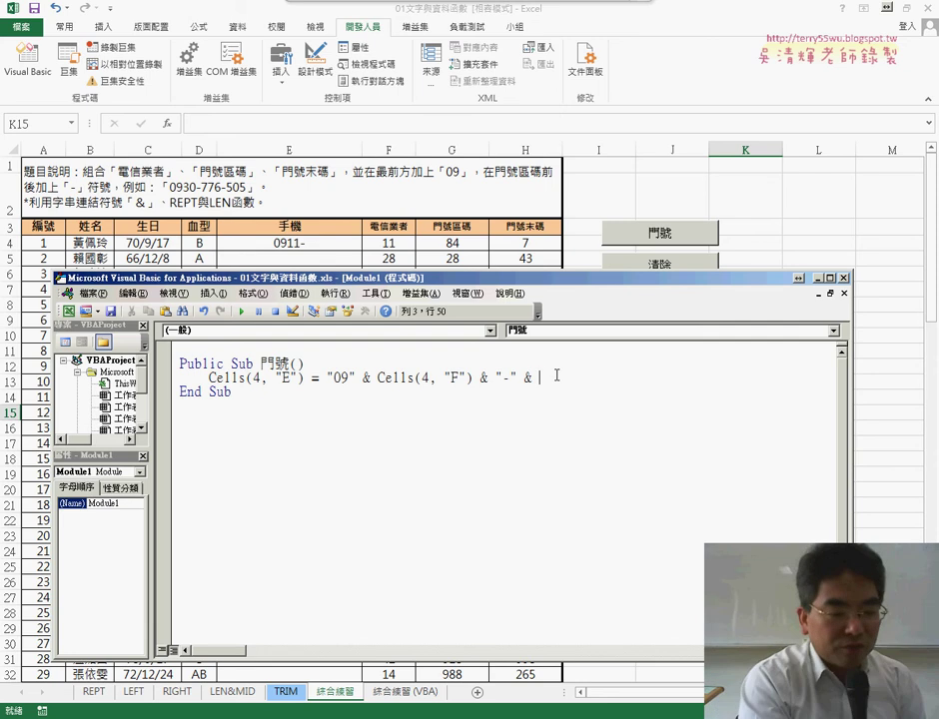
type("fo")
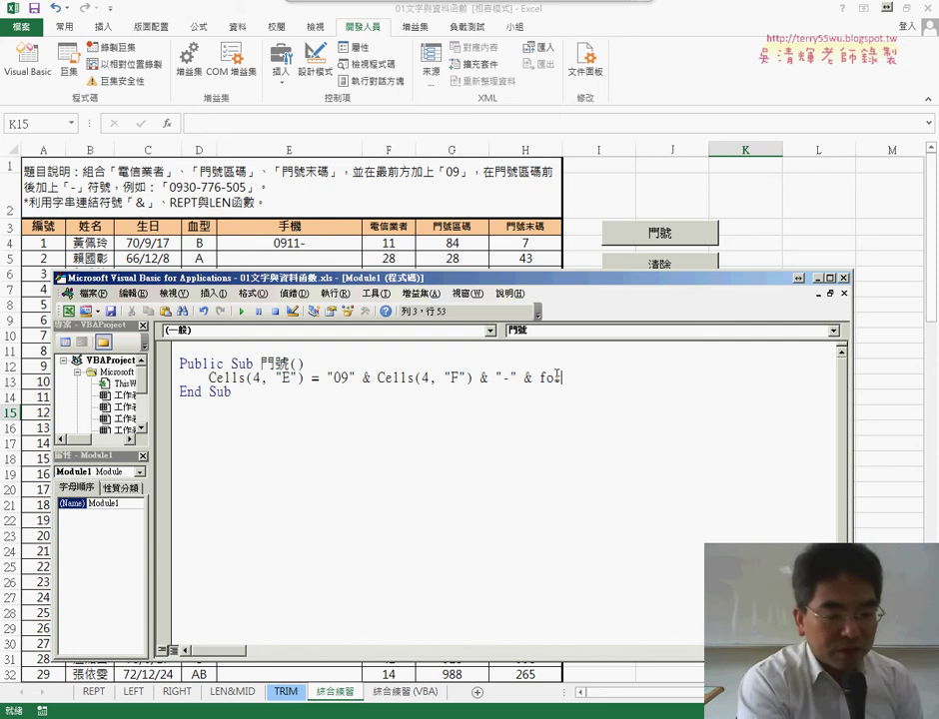
type("rmat")
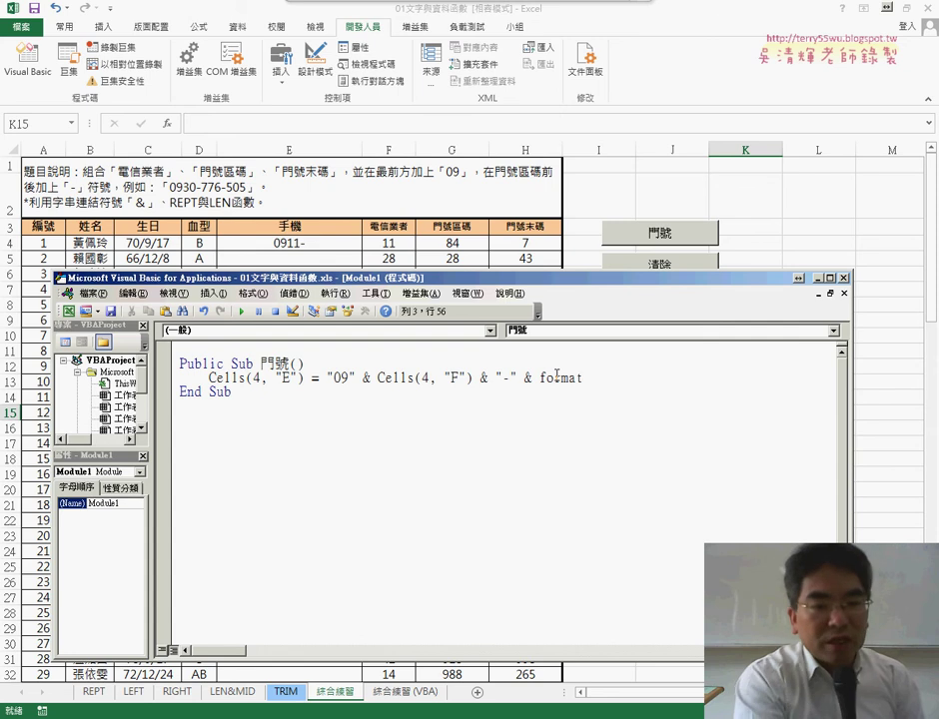
type("(")
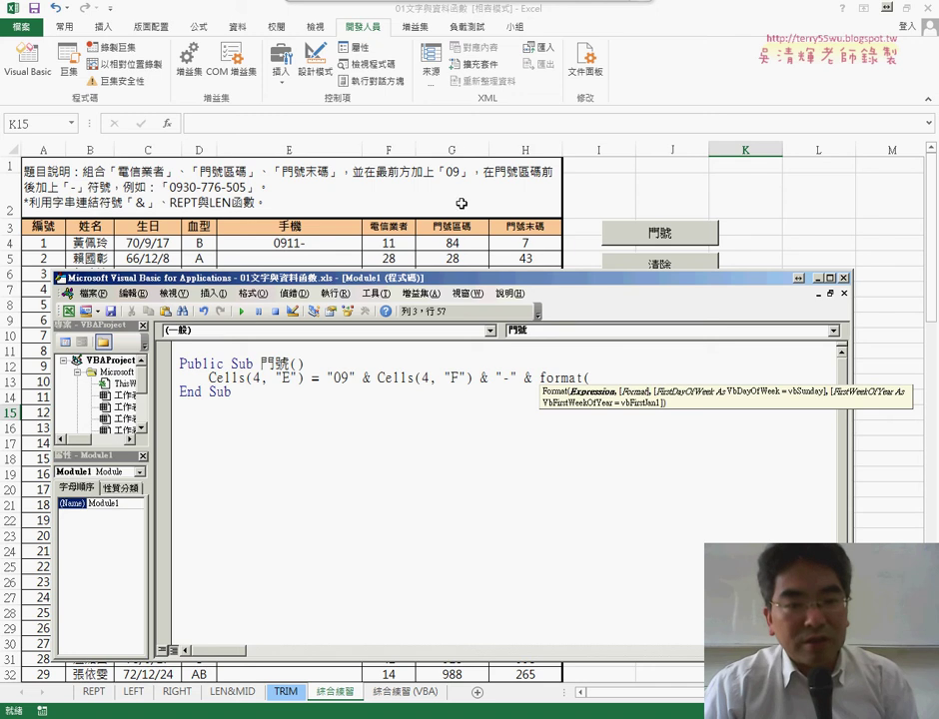
left_click_drag(473, 377, 376, 377)
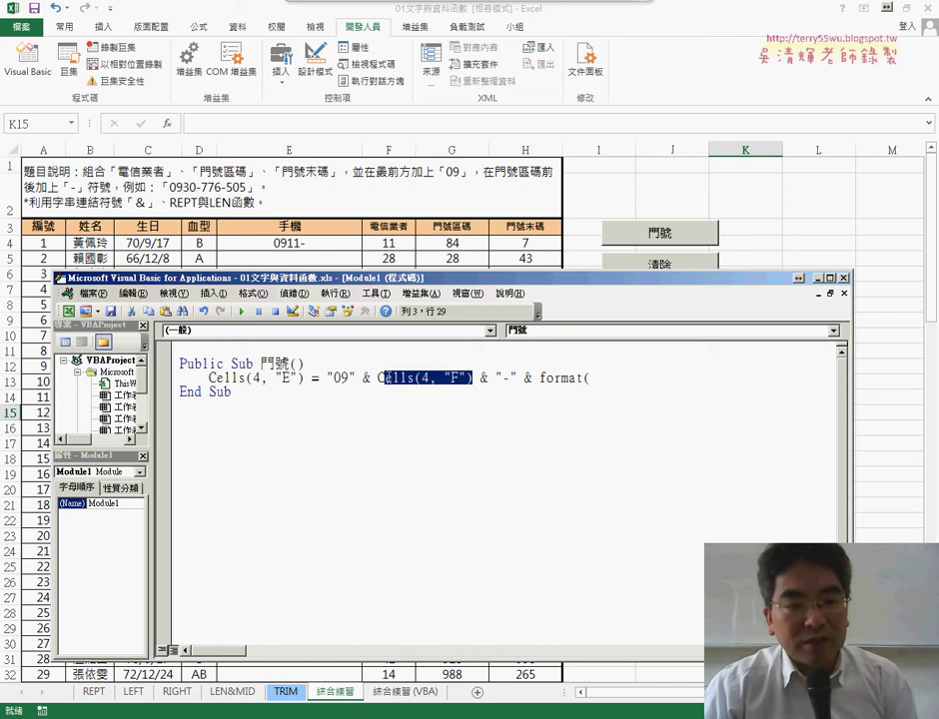
left_click_drag(624, 396, 608, 380)
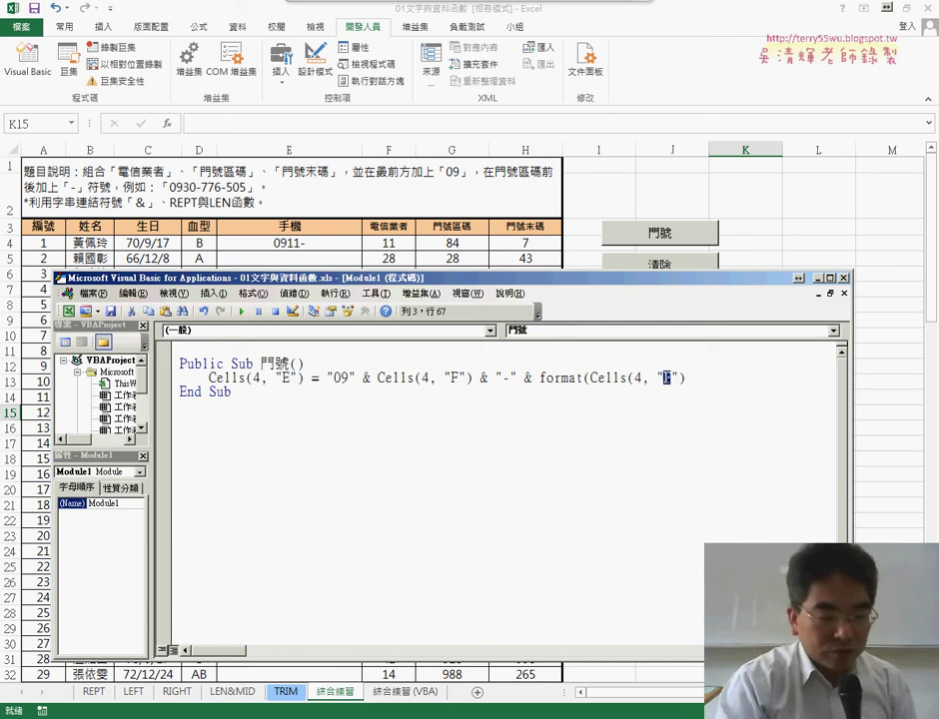
type("G")
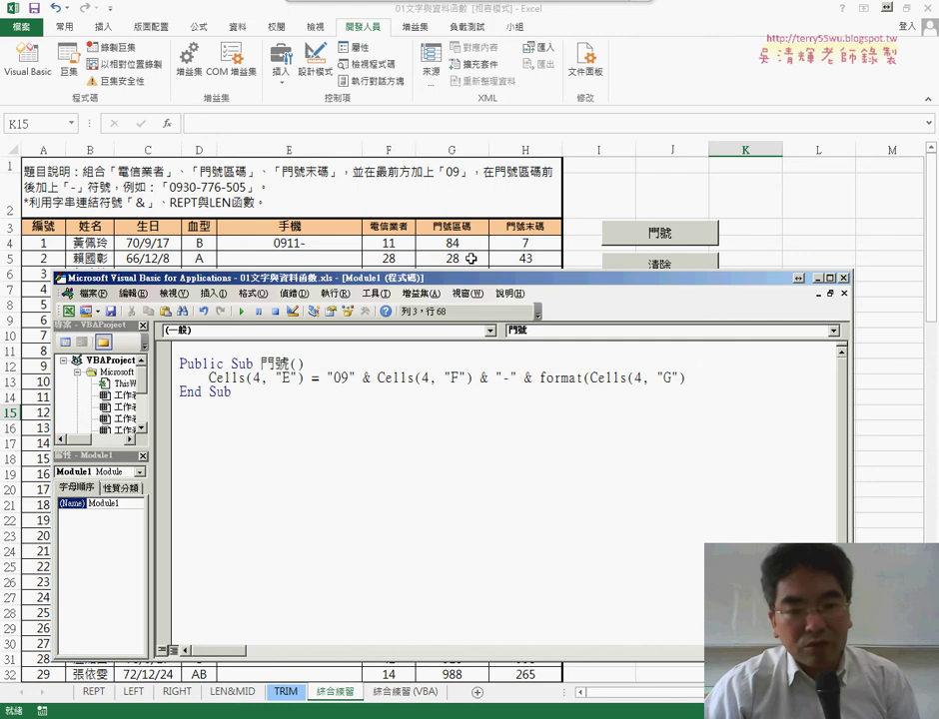
left_click(701, 379)
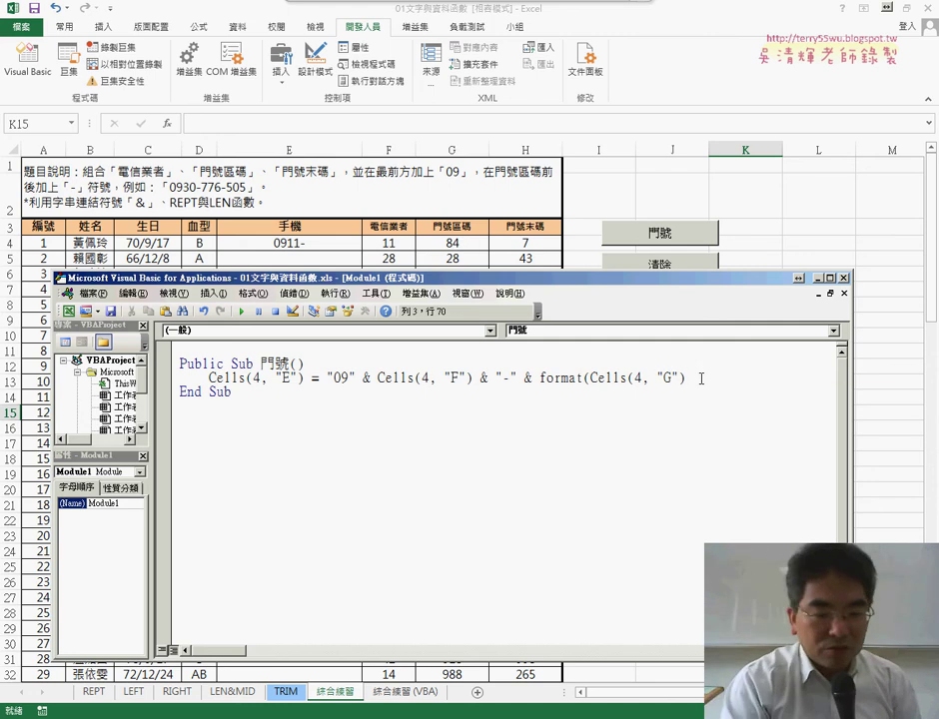
type(",\"")
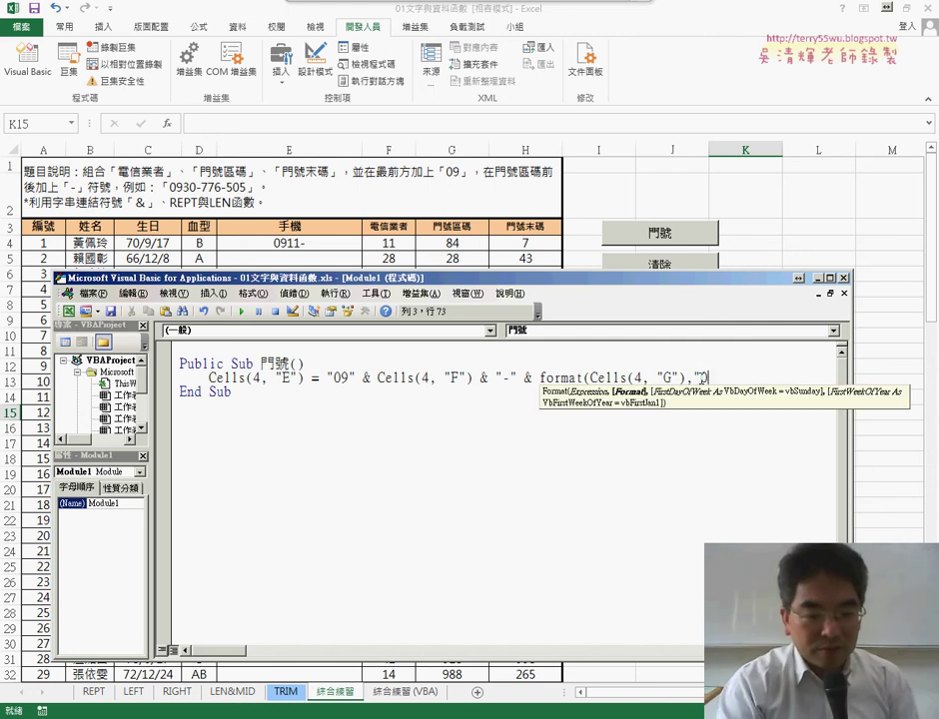
type("000\"")
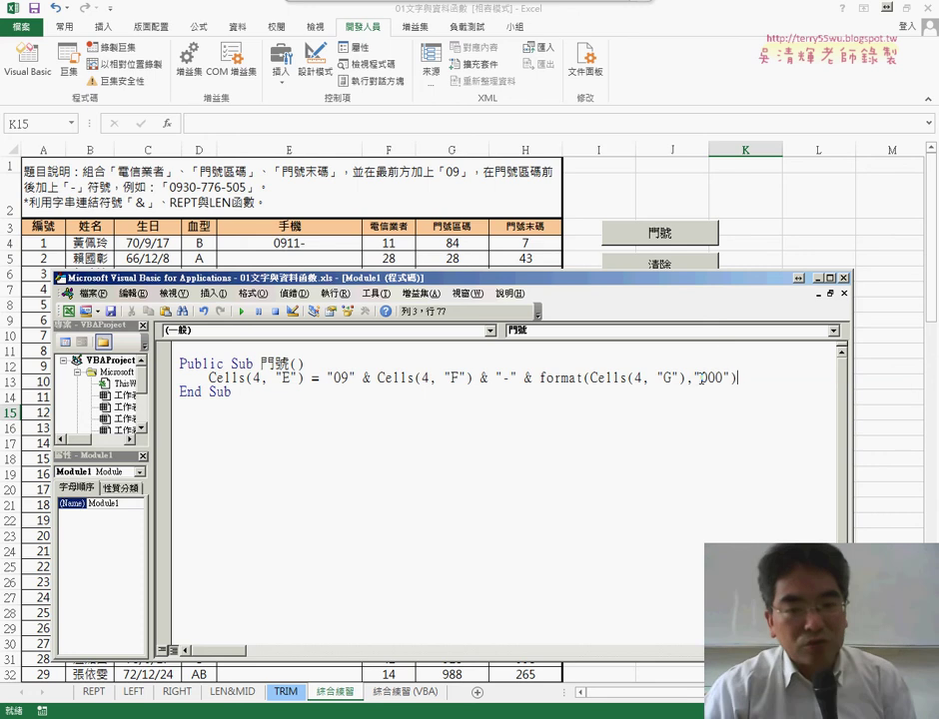
left_click(694, 481)
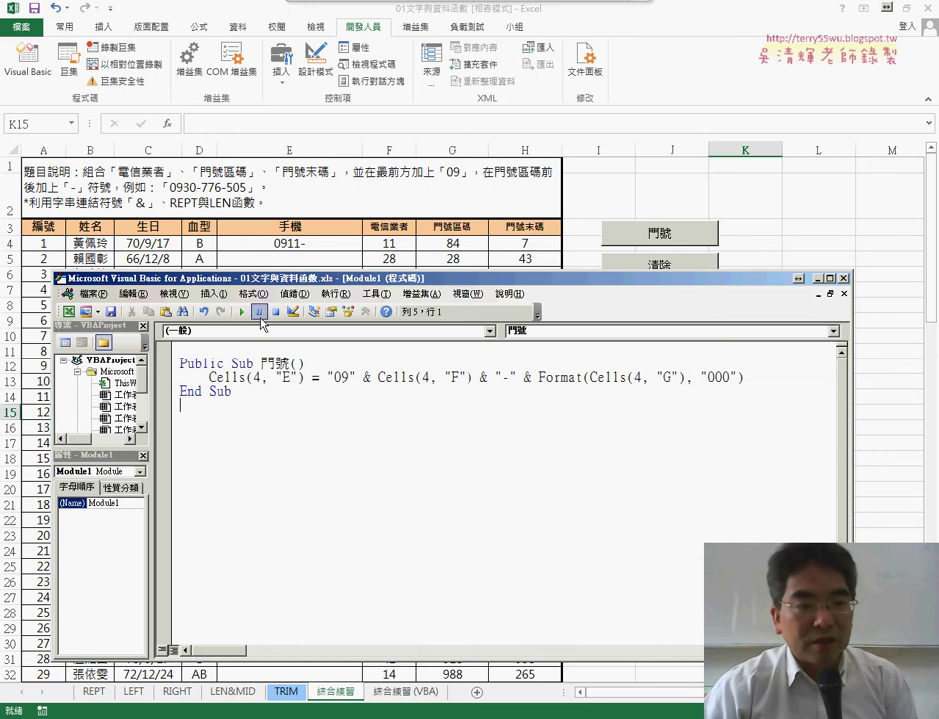
Run the 門號 macro so cell E4 shows 0911-084.
left_click(242, 313)
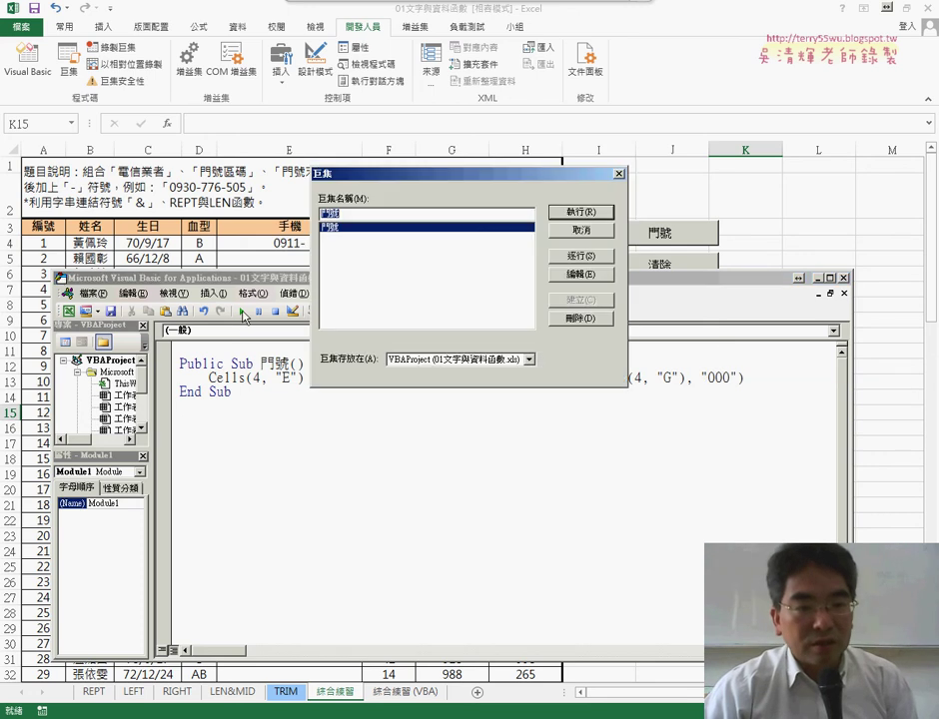
left_click(581, 230)
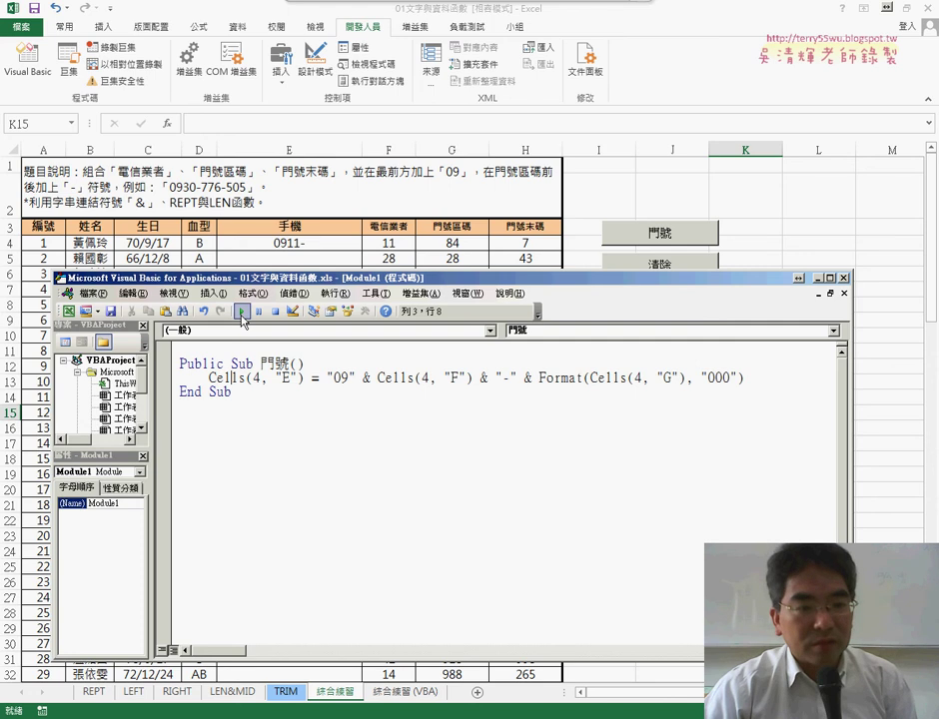
left_click(242, 310)
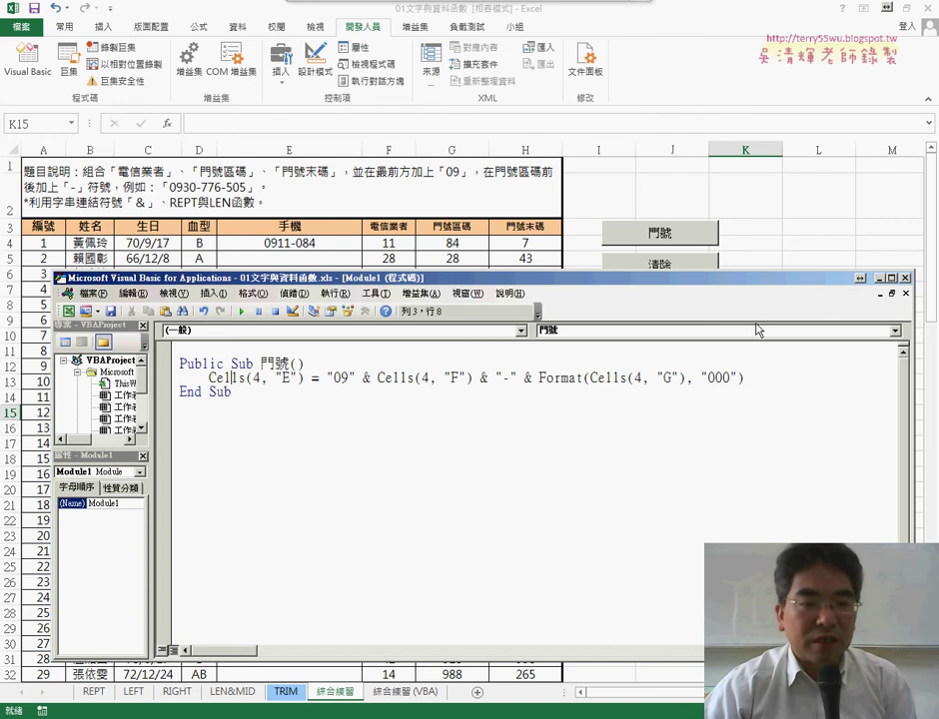
Append a second hyphen and a three-digit Format group for column H to the code line.
left_click_drag(559, 278, 492, 235)
left_click_drag(696, 339, 417, 338)
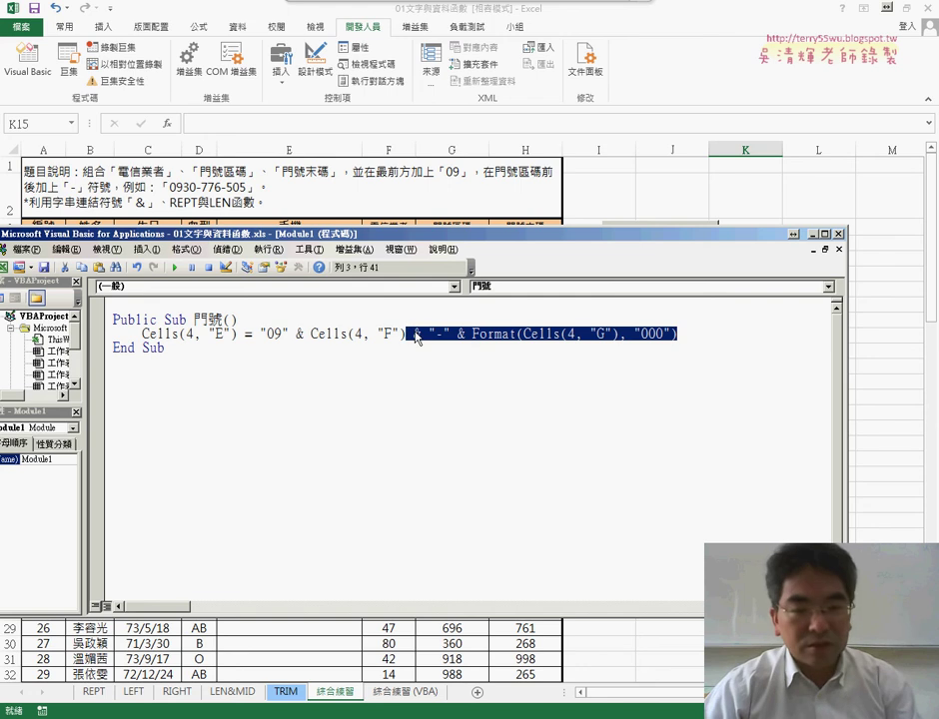
left_click(704, 336)
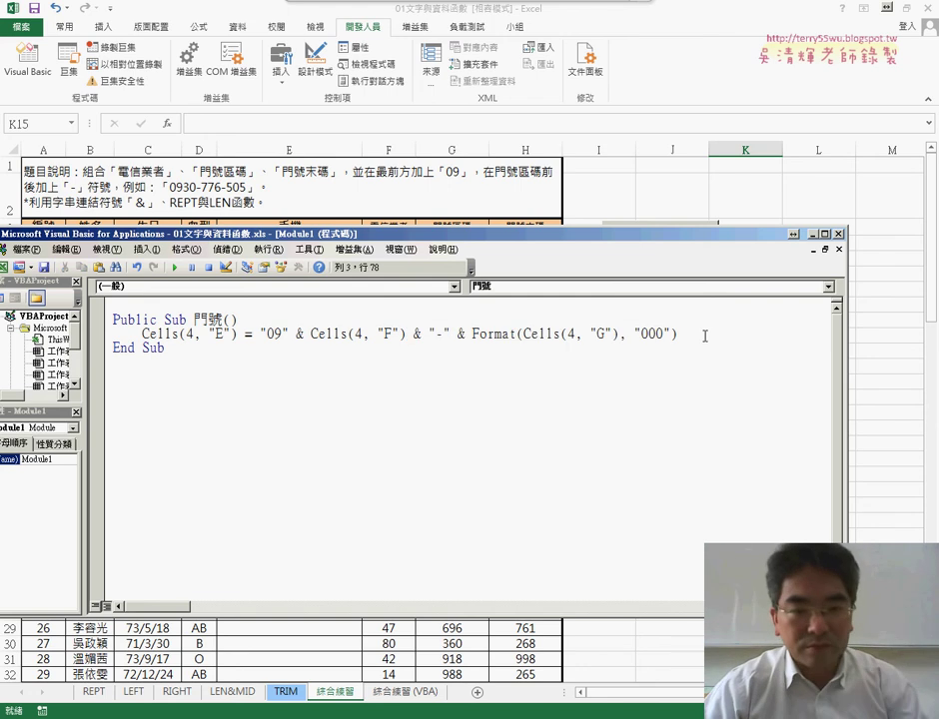
type("& \"-\" & Format(Cells(4, \"G\"), \"000\")")
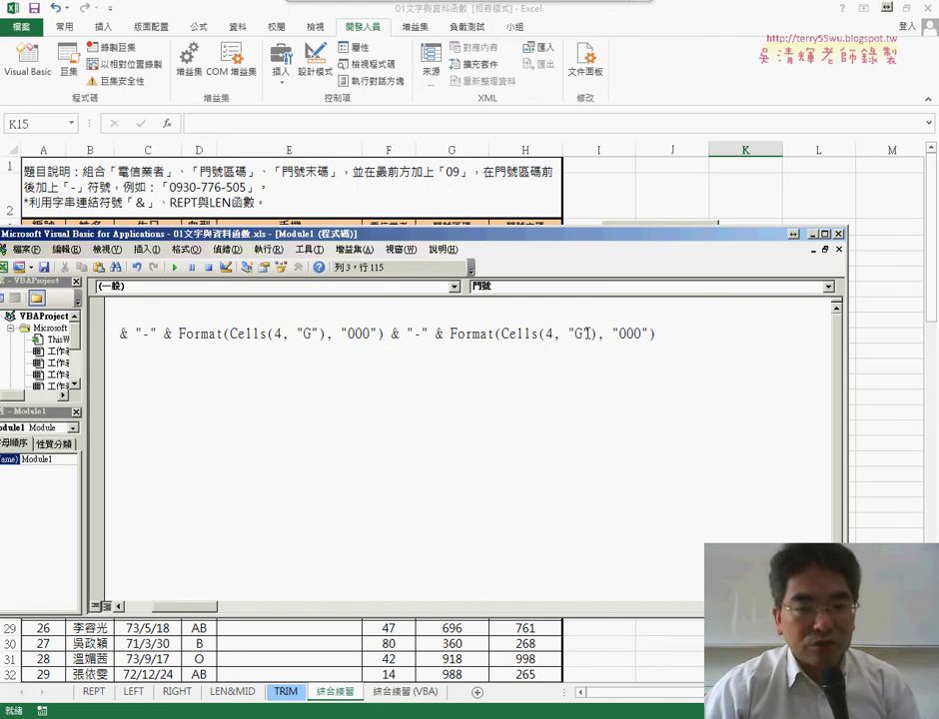
double_click(586, 333)
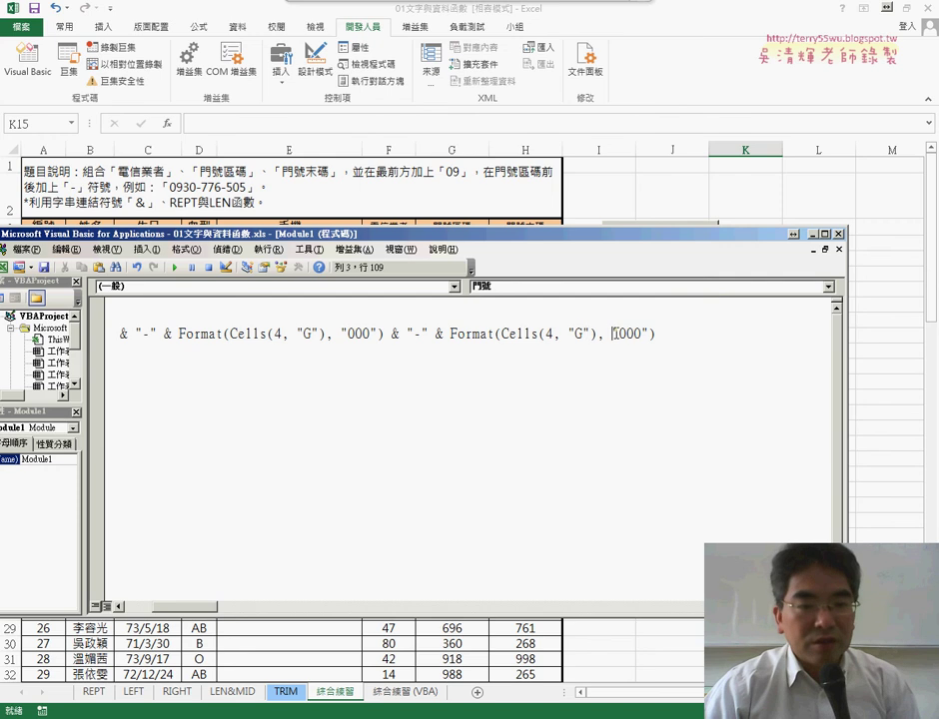
type("H")
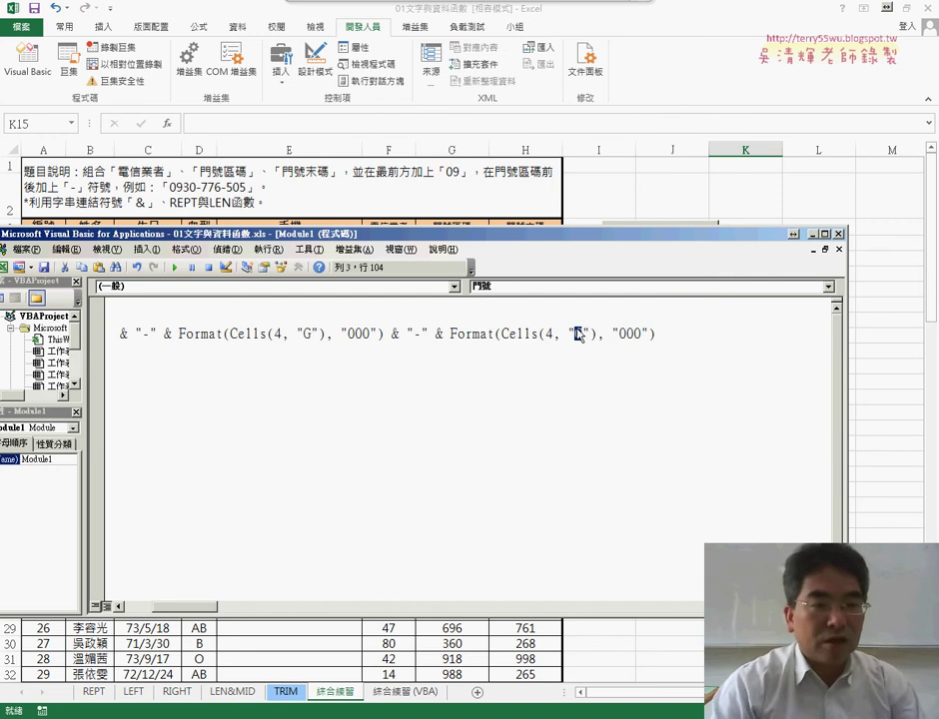
type("H")
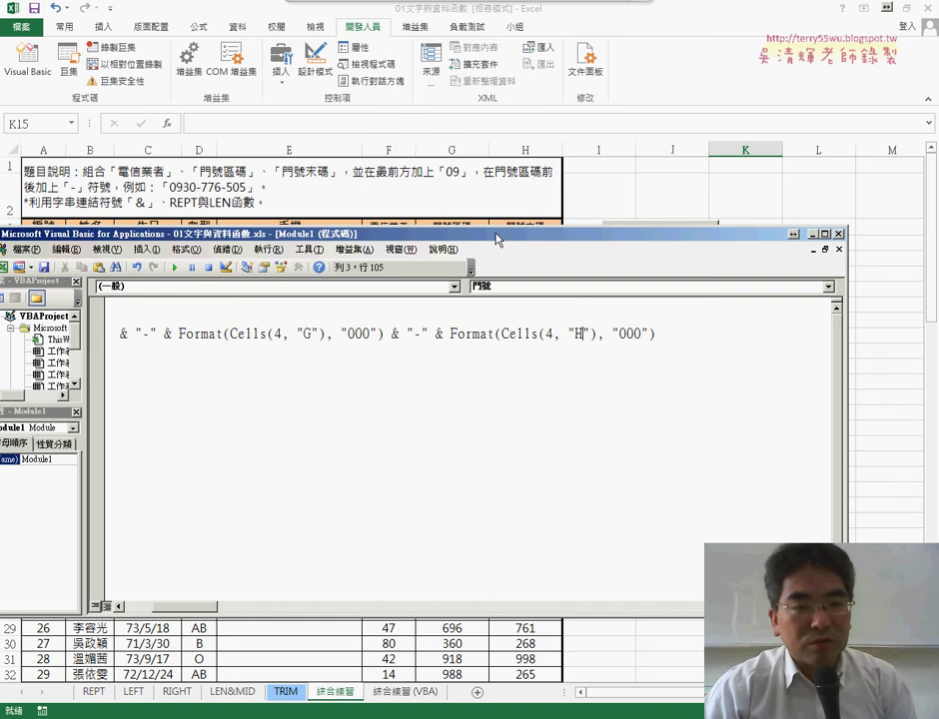
left_click_drag(496, 240, 502, 270)
left_click(644, 450)
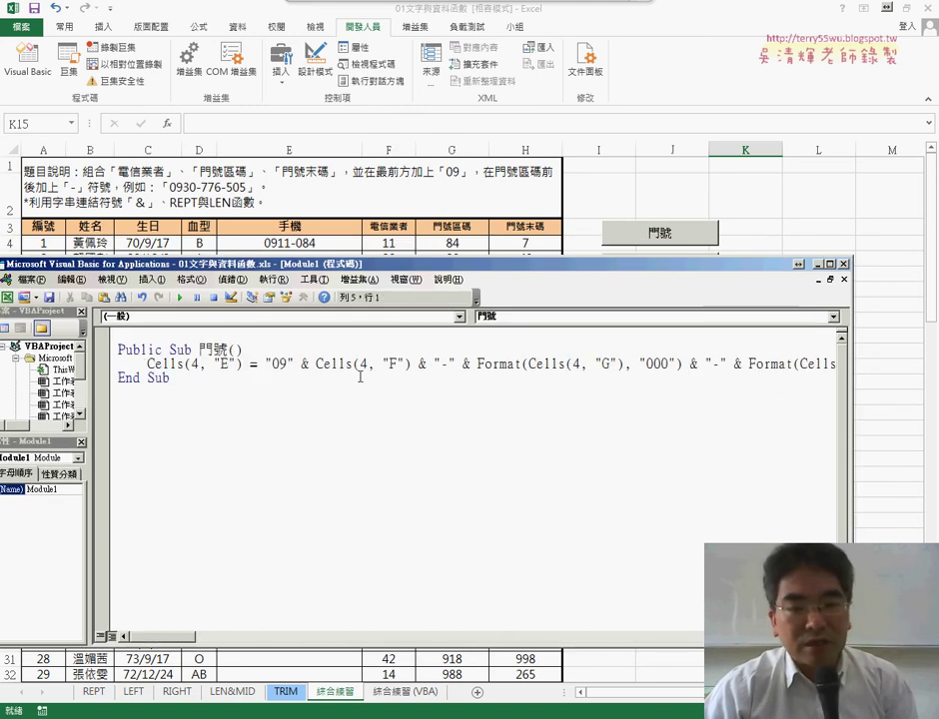
left_click_drag(846, 419, 929, 419)
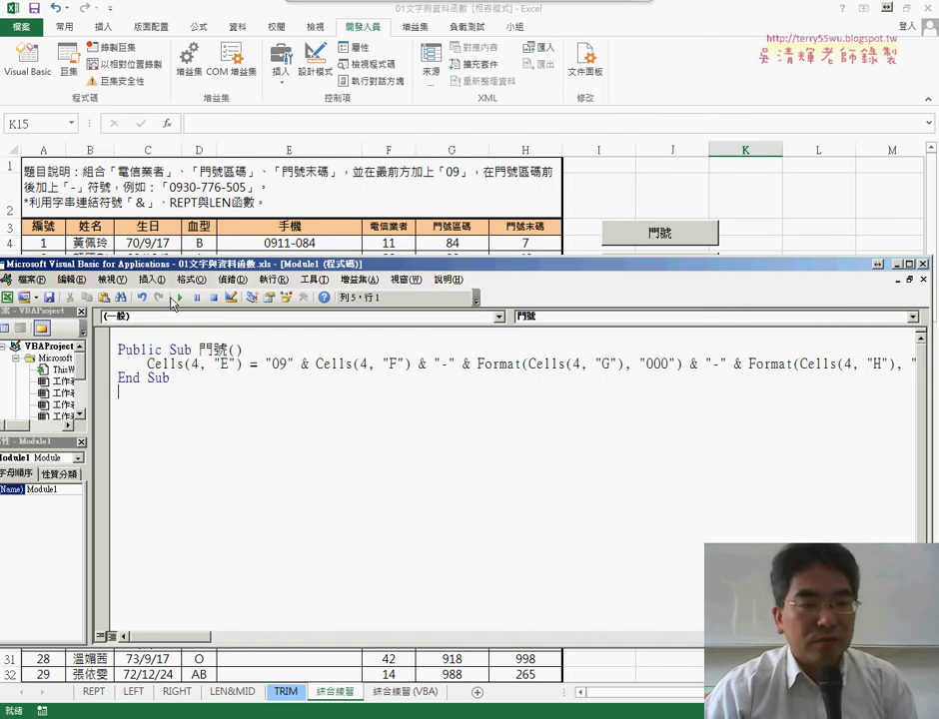
left_click(183, 297)
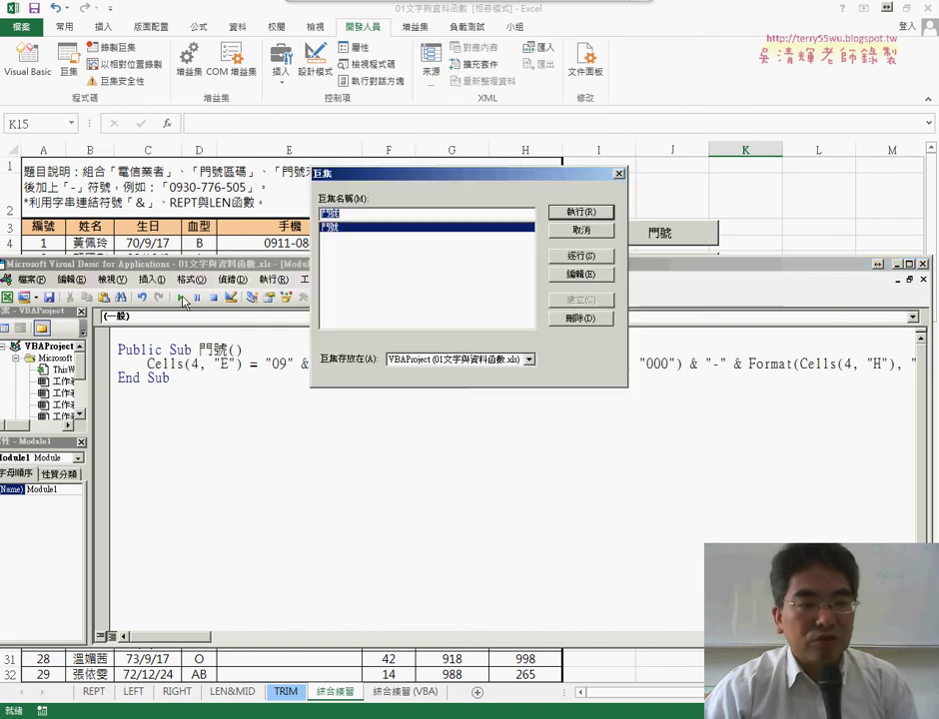
left_click(581, 230)
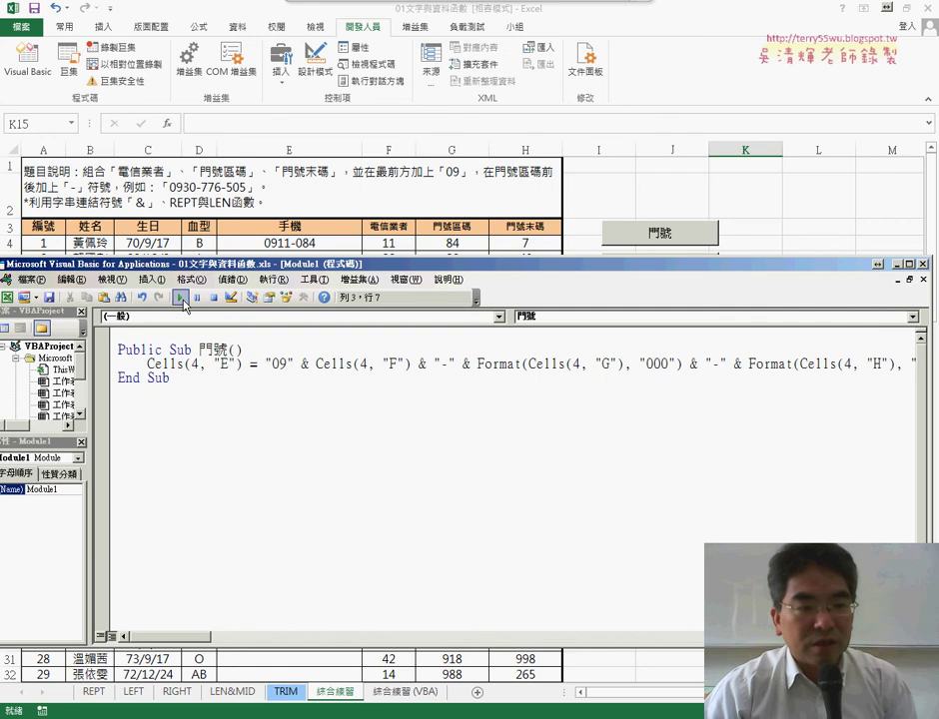
key("F5")
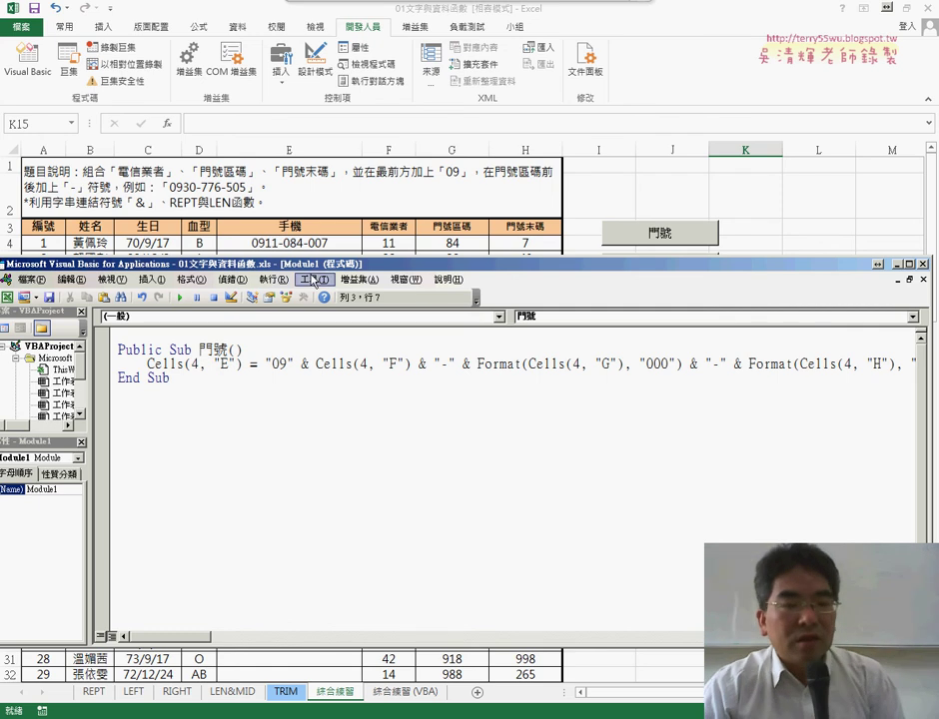
Float the VBA editor as a smaller window and select the whole Cells code line.
mouse_move(317, 264)
left_mouse_down()
mouse_move(497, 280)
mouse_move(677, 193)
left_mouse_up()
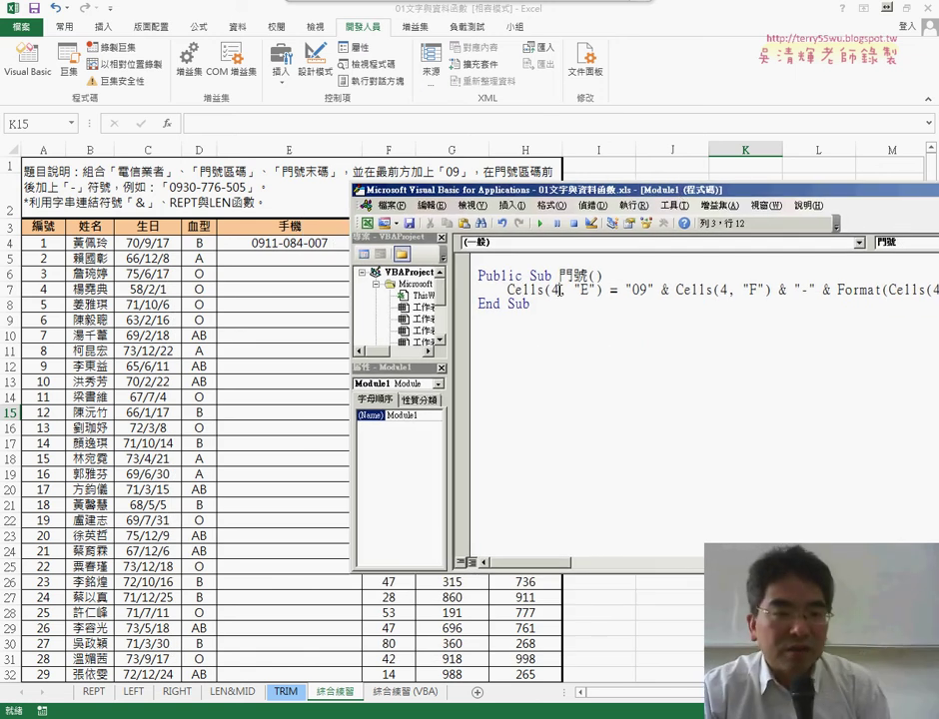
left_click_drag(560, 289, 552, 289)
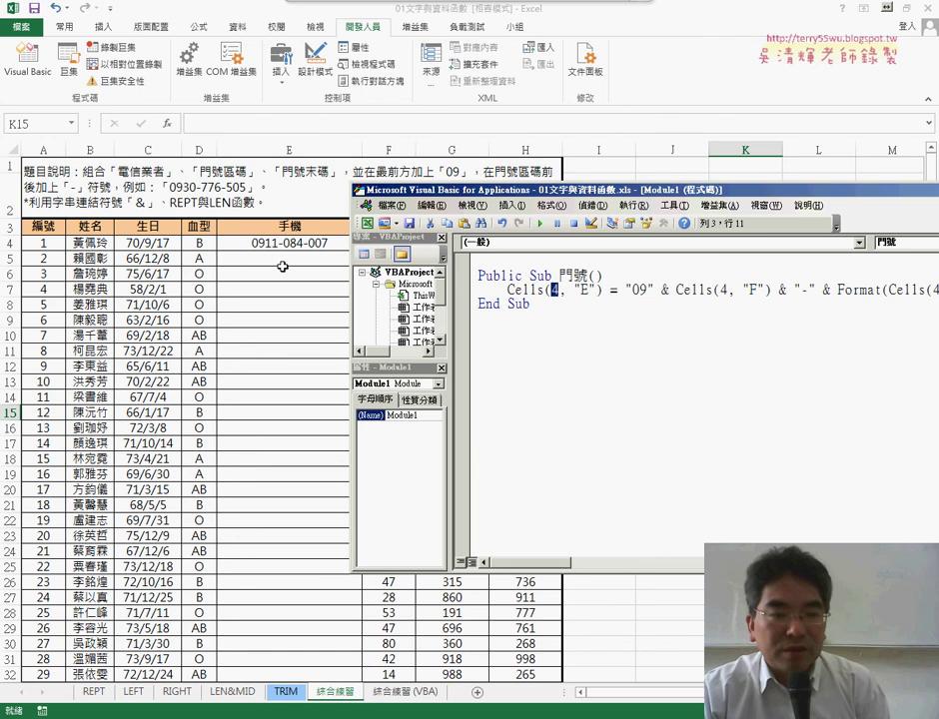
left_click(466, 294)
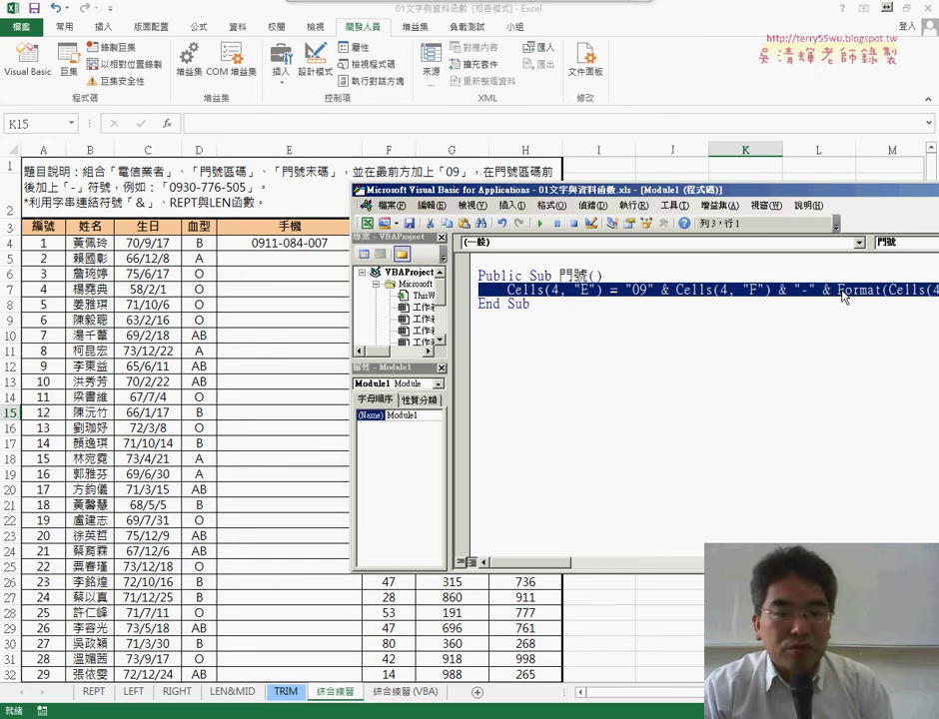
Jump from A4 to the last record at row 103, then reposition the editor over the sheet.
left_click_drag(663, 194, 310, 264)
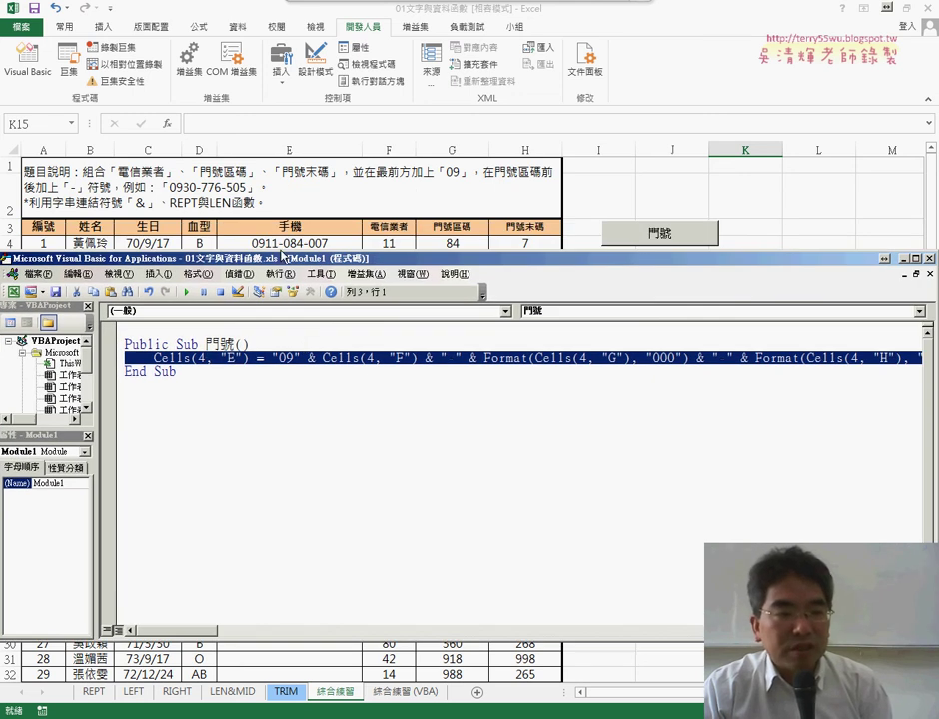
left_click_drag(283, 257, 485, 261)
left_click(60, 244)
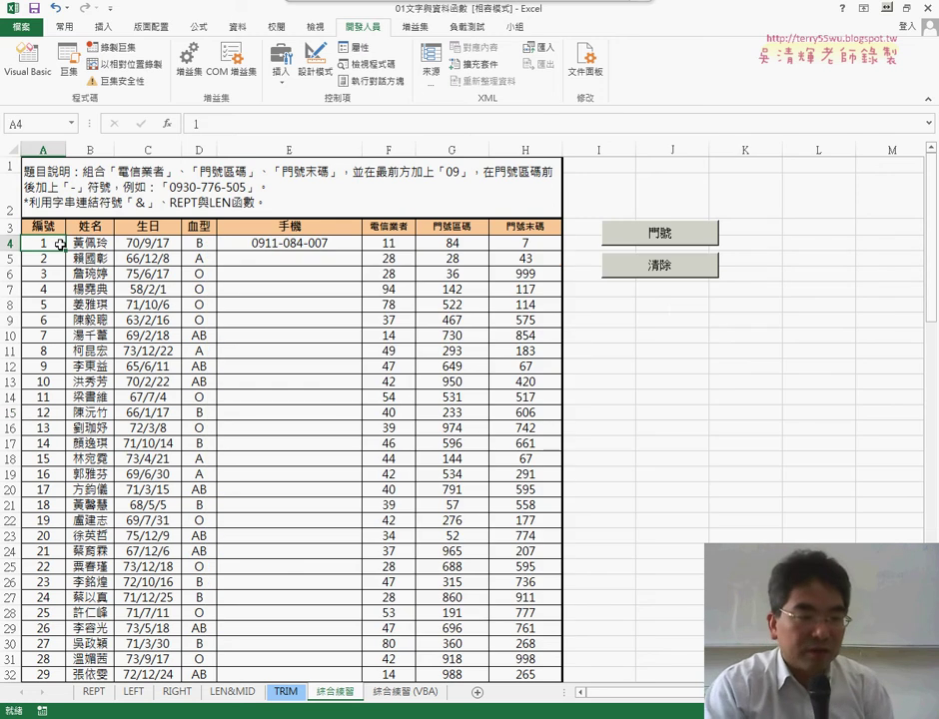
key("ctrl+Down")
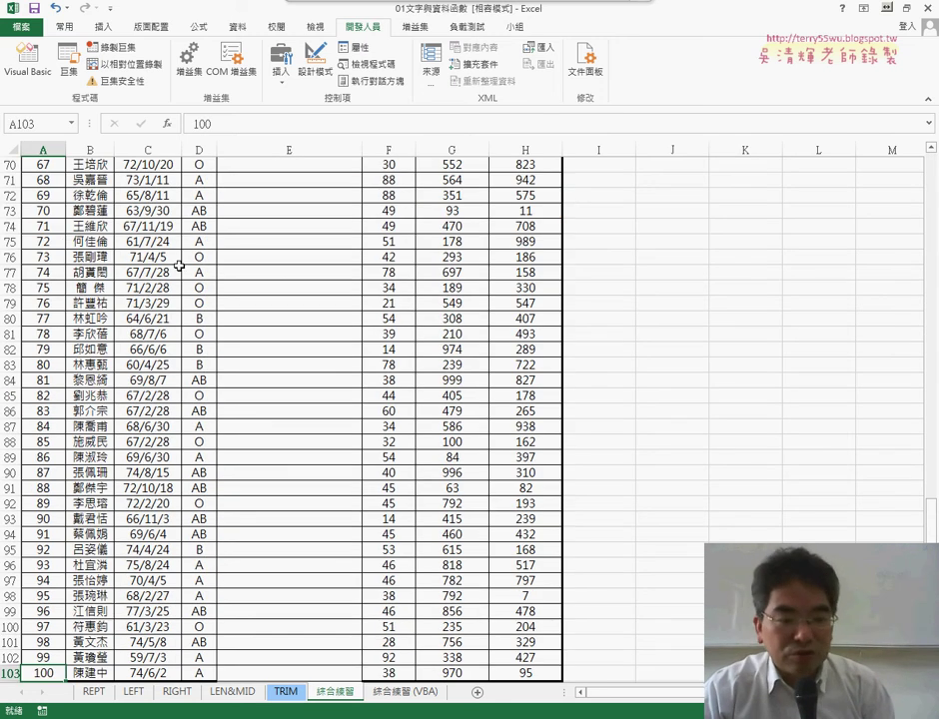
left_click(599, 704)
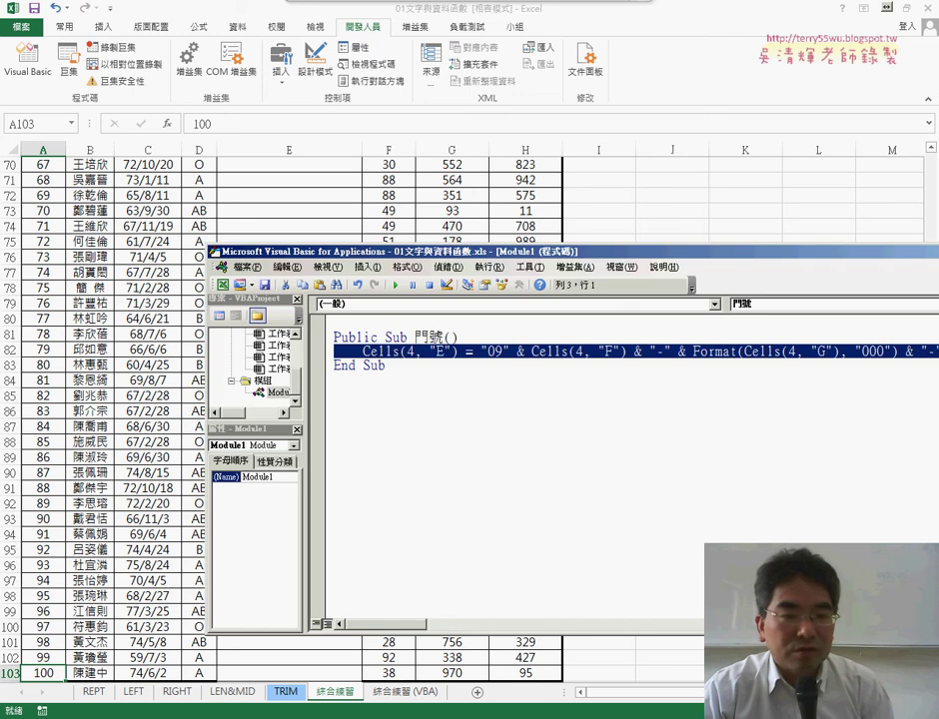
mouse_move(578, 255)
left_mouse_down()
mouse_move(316, 221)
mouse_move(324, 228)
left_mouse_up()
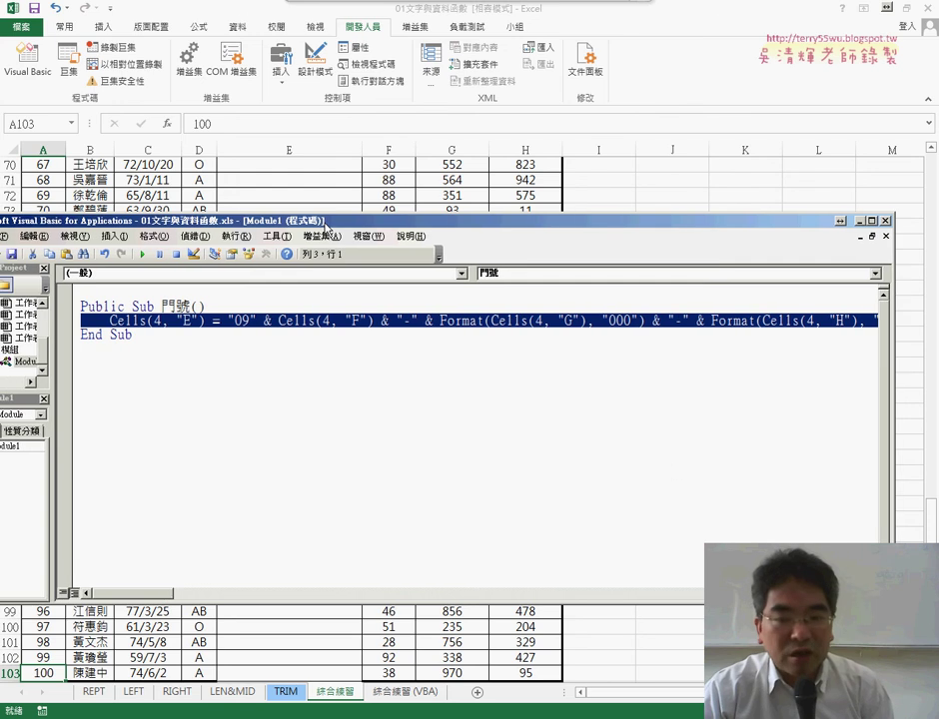
Switch back to the worksheet, scroll to the top and select empty cell J2.
key("alt+F11")
scroll(406, 304, "up", 2)
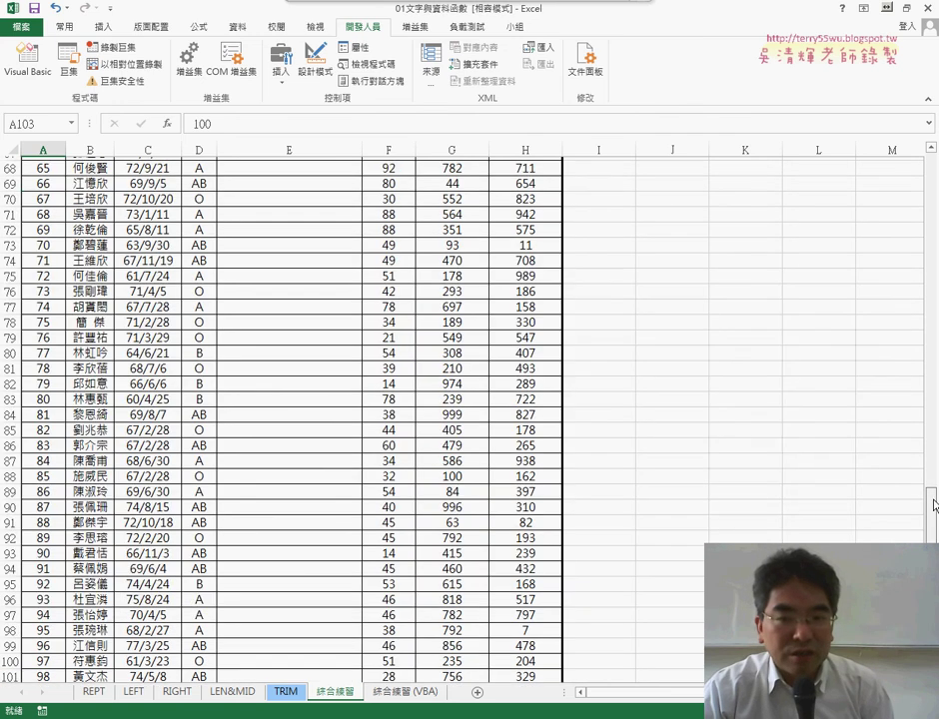
scroll(406, 304, "up", 17)
scroll(405, 304, "up", 4)
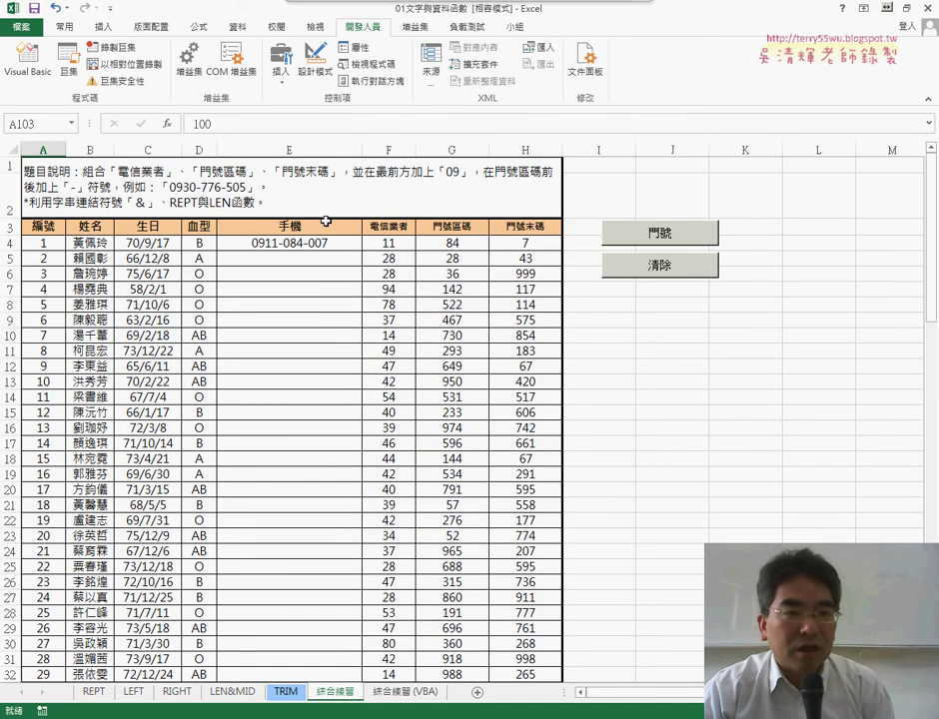
left_click(675, 182)
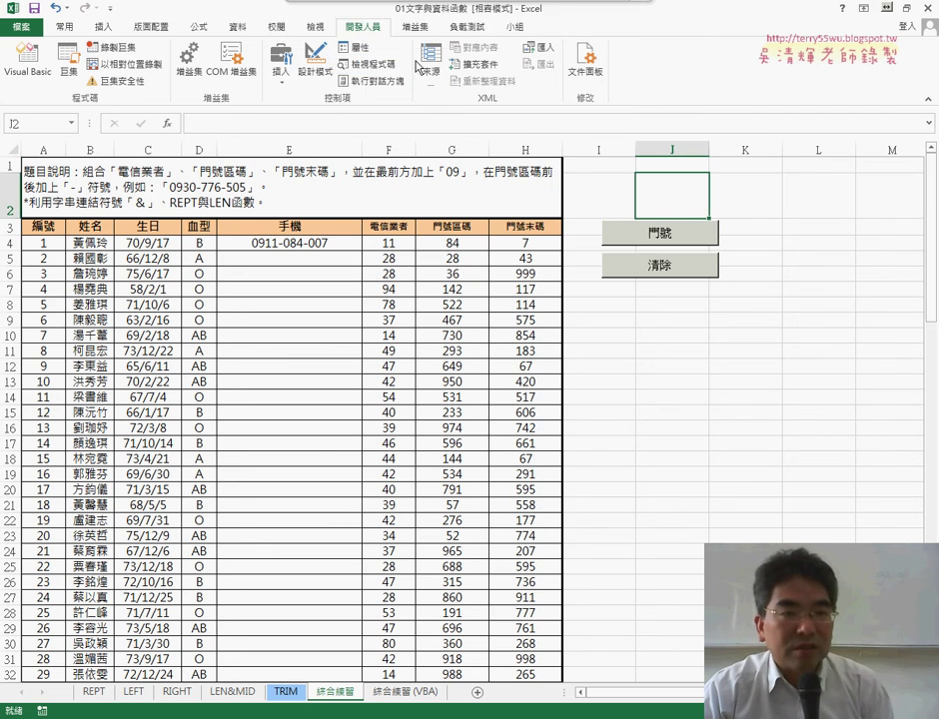
View the Customize Ribbon settings in Excel Options, then reopen the 門號 code in Visual Basic.
left_click(109, 10)
left_click(118, 173)
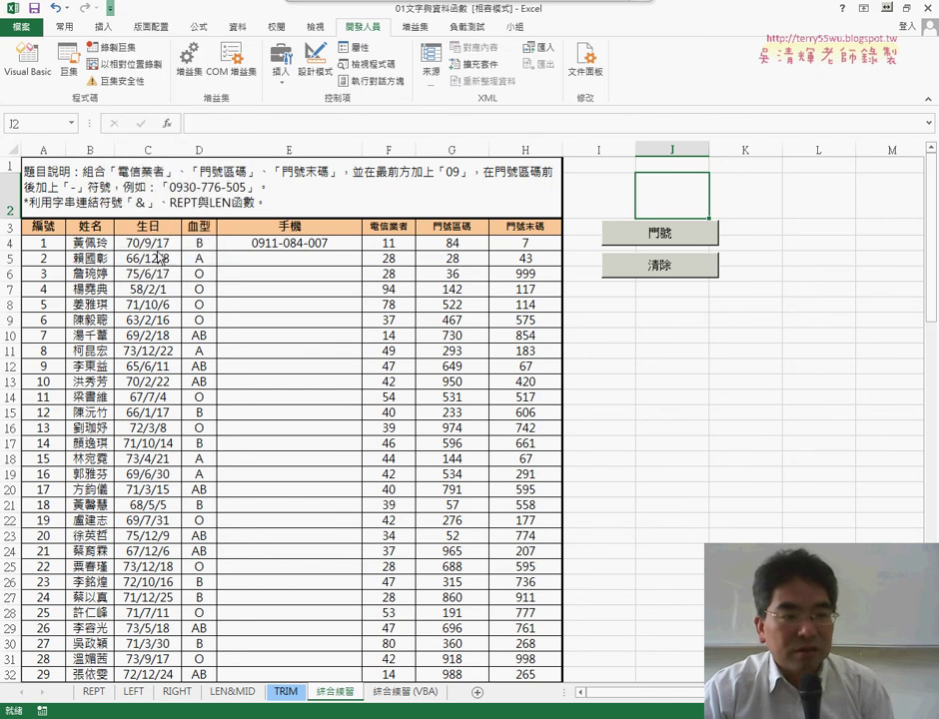
left_click(190, 263)
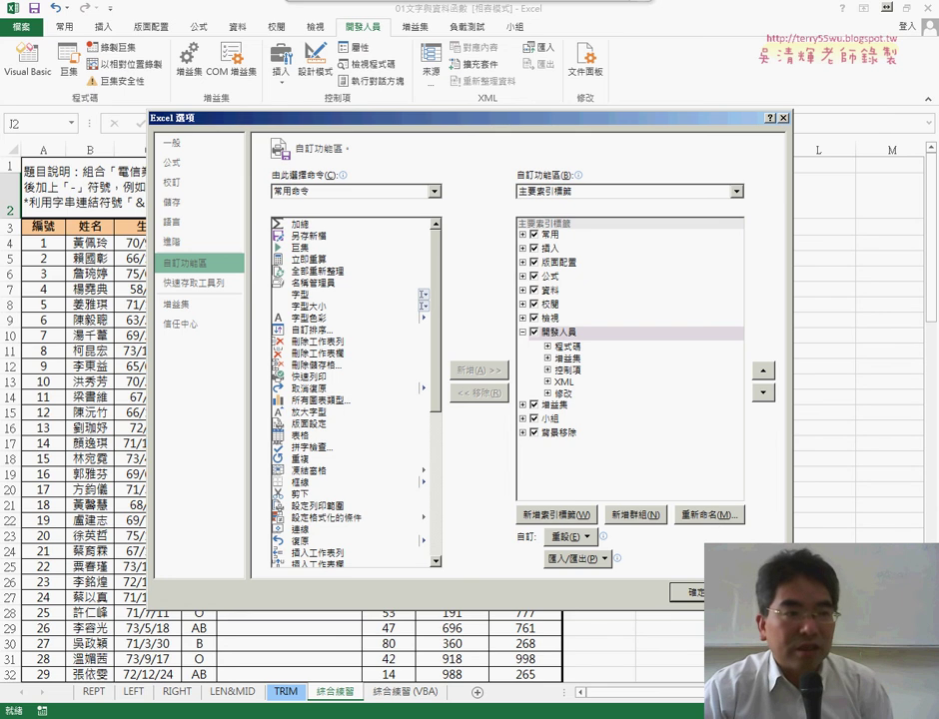
left_click(689, 592)
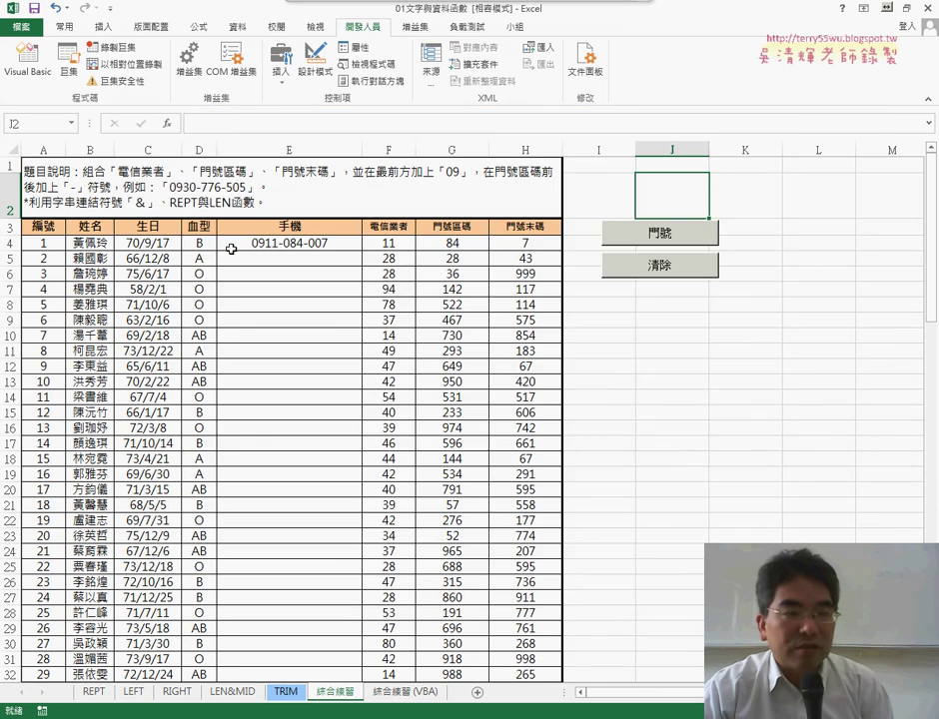
left_click(40, 62)
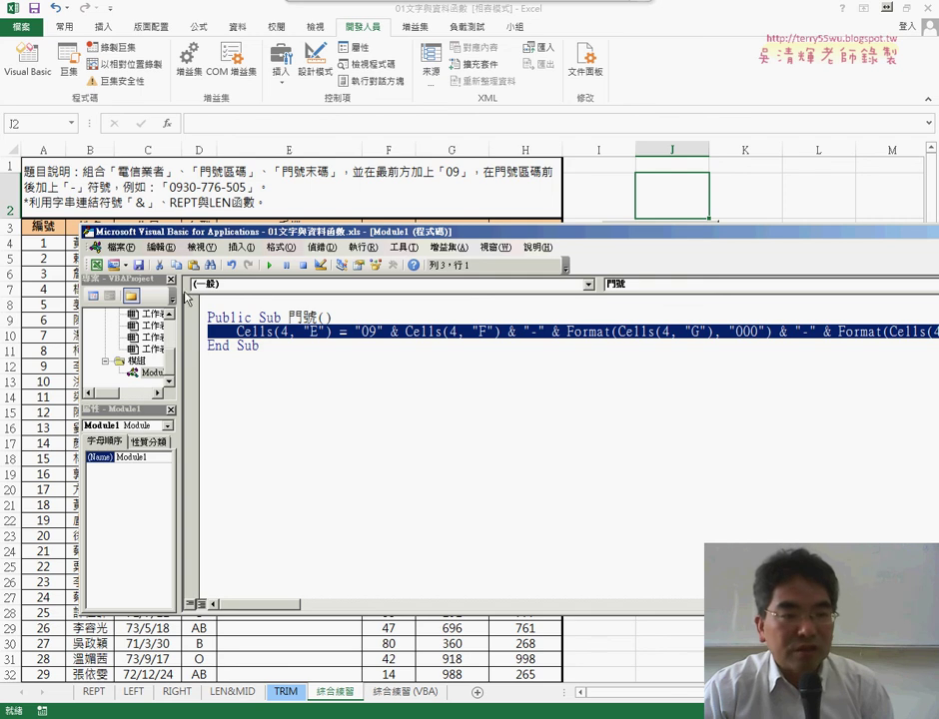
left_click(208, 302)
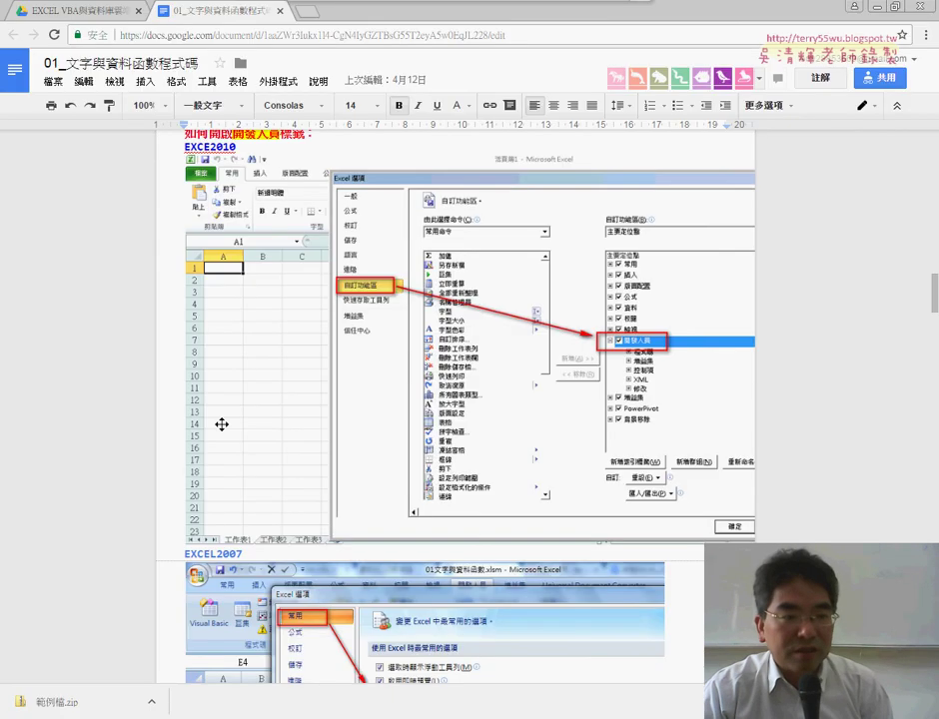
Scroll the Google Doc down to the 第4列 section and select the Public Sub 門號() code block.
scroll(182, 360, "up", 1)
scroll(210, 430, "down", 1)
scroll(205, 429, "down", 1)
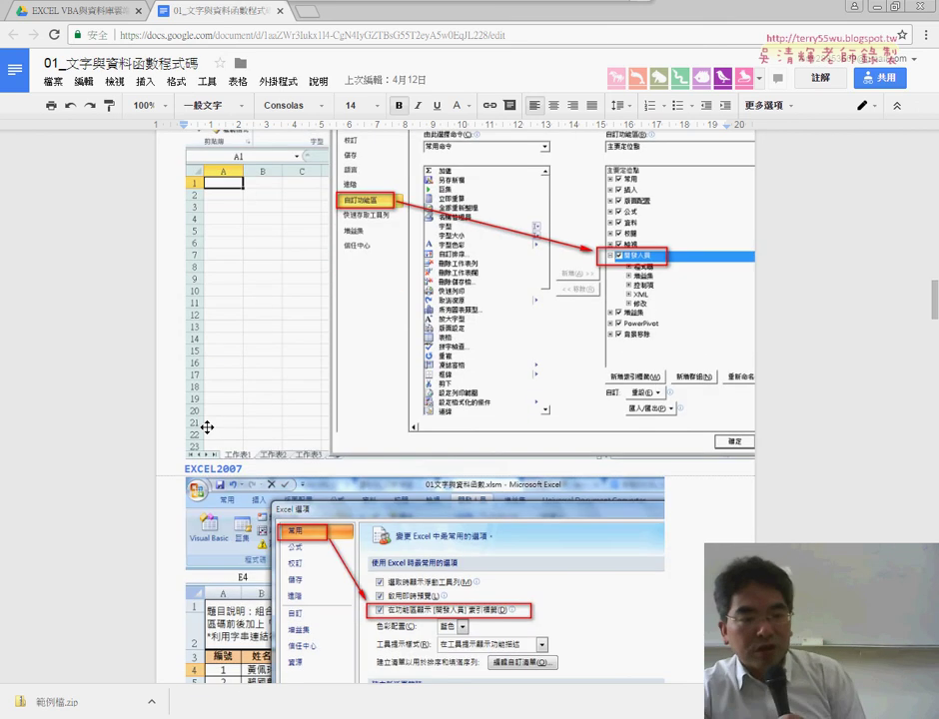
scroll(208, 427, "down", 2)
scroll(210, 421, "down", 2)
scroll(211, 422, "down", 1)
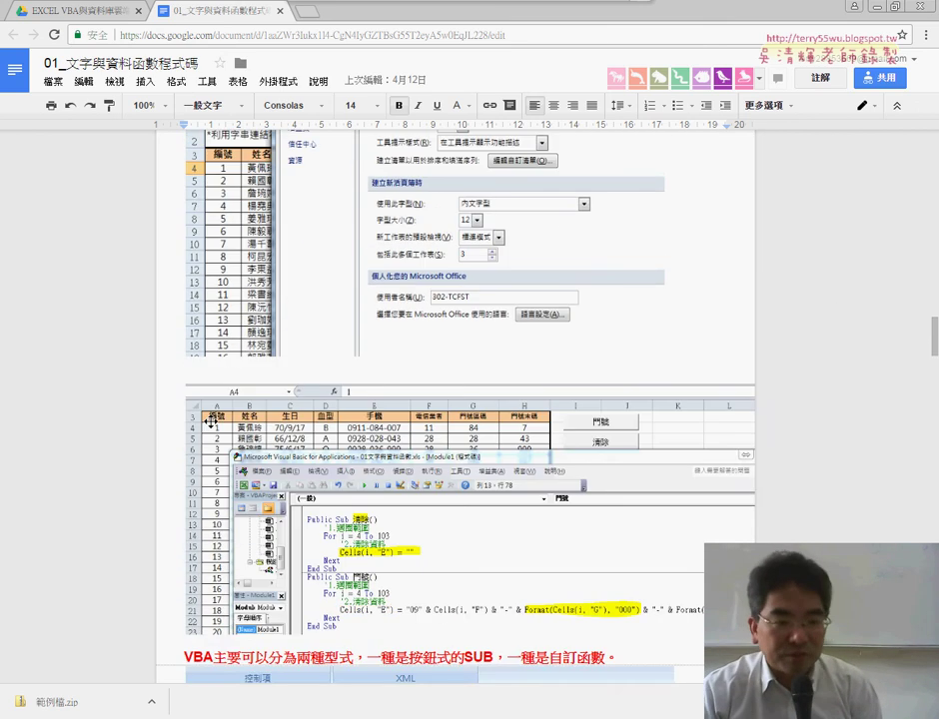
scroll(211, 421, "down", 2)
scroll(211, 421, "down", 1)
scroll(211, 422, "down", 2)
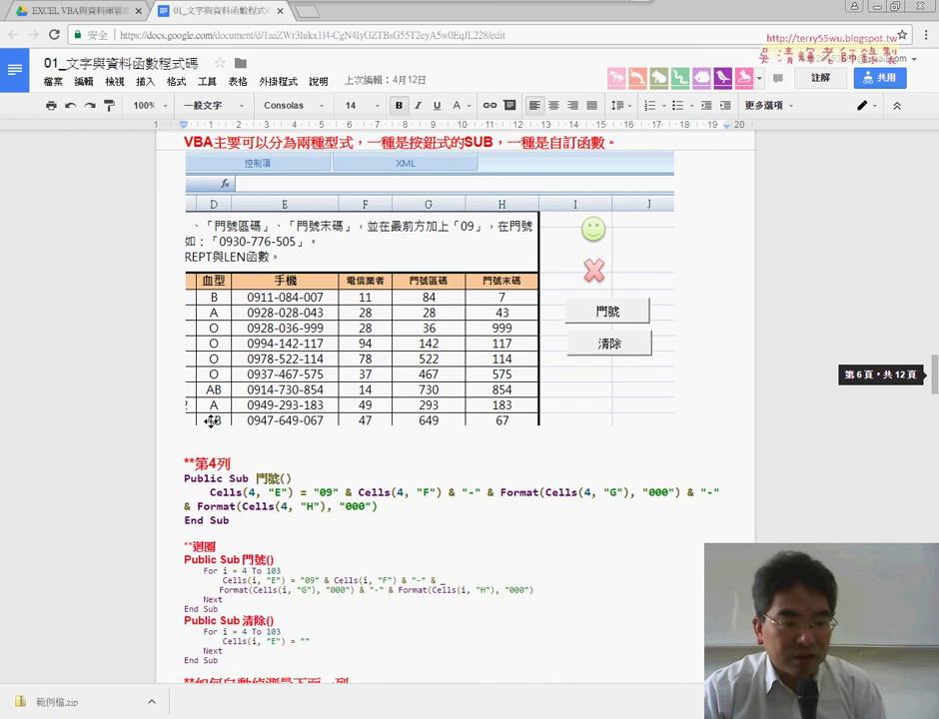
scroll(213, 409, "down", 1)
left_click_drag(232, 448, 177, 406)
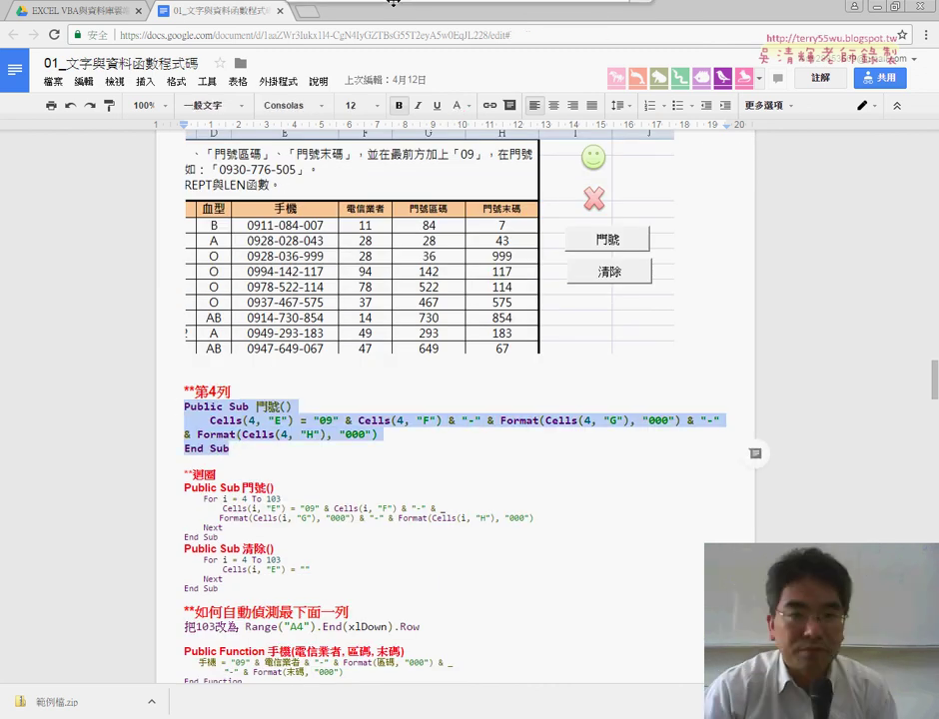
mouse_move(606, 24)
left_click(611, 35)
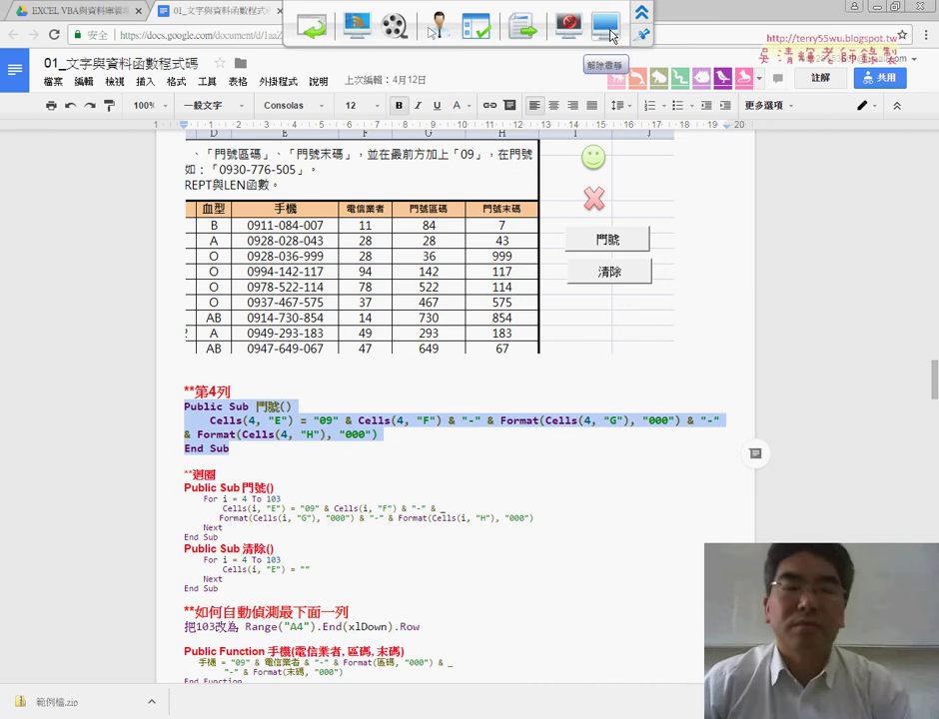